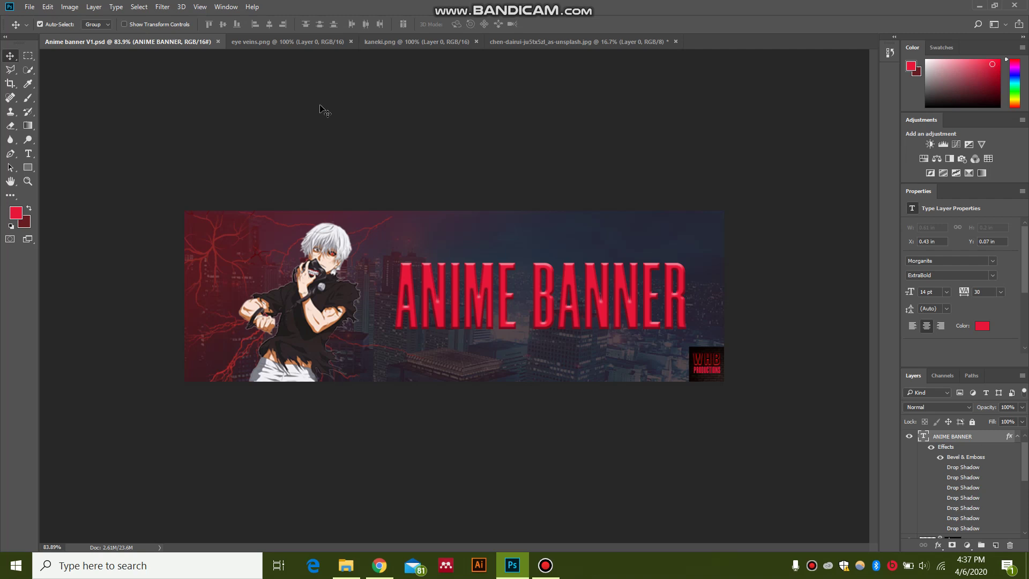
# Create a new document named 'anime', 1200 × 480 pixels at 1080 pixels/inch
pyautogui.click(30, 7)
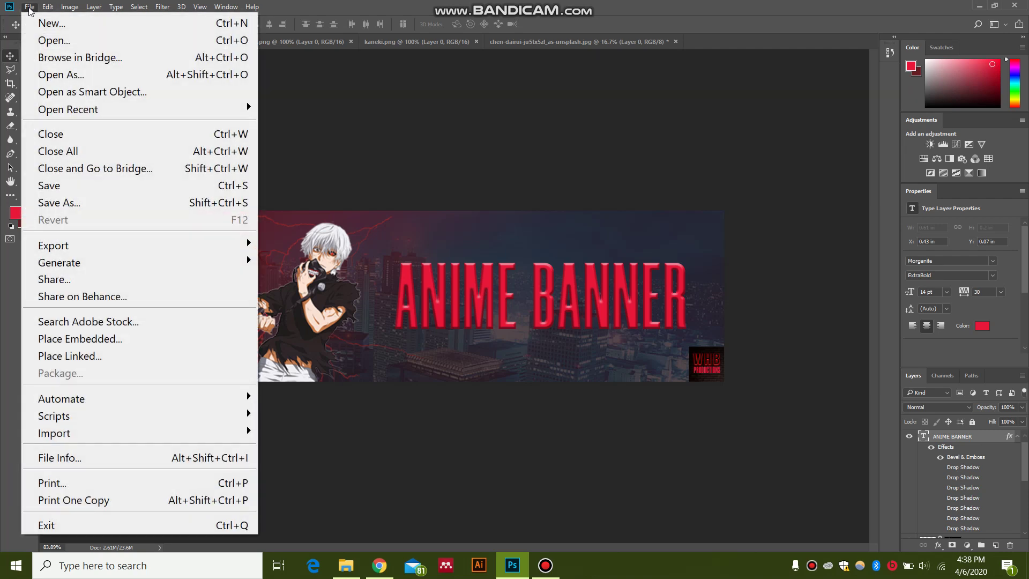
pyautogui.click(33, 23)
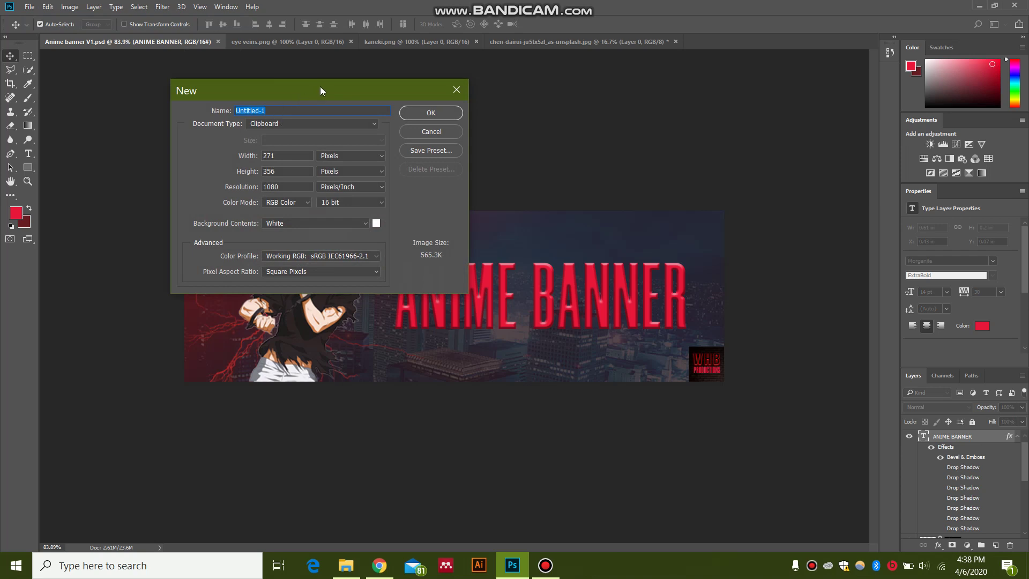
pyautogui.write('anime')
pyautogui.doubleClick(281, 156)
pyautogui.write('1200')
pyautogui.doubleClick(285, 171)
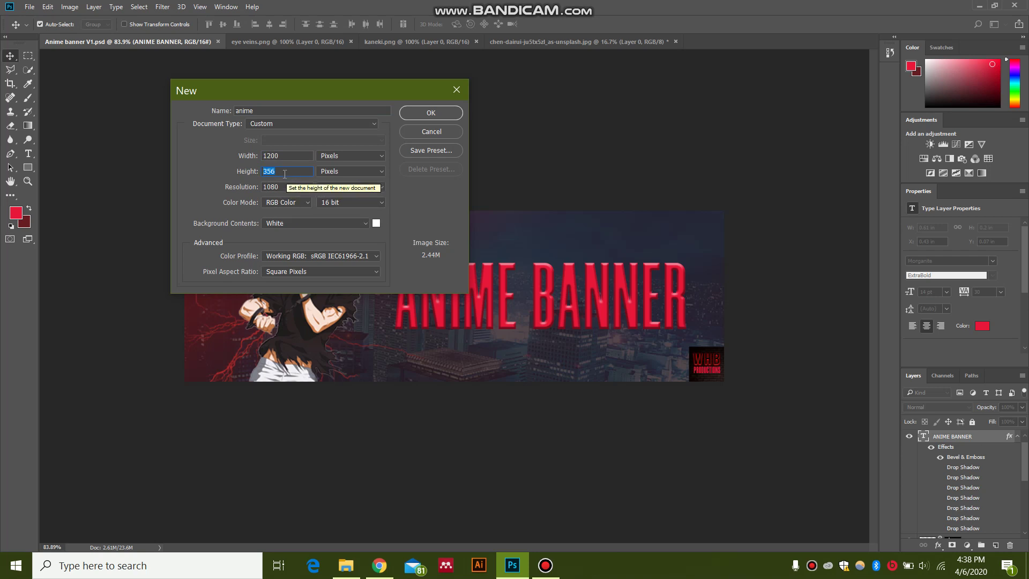
pyautogui.write('380')
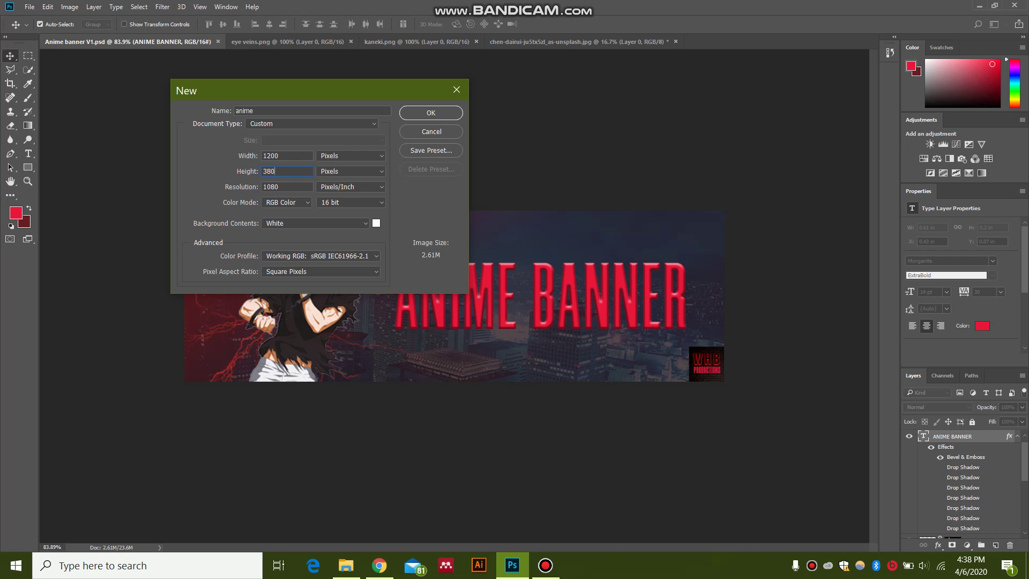
pyautogui.click(244, 176)
pyautogui.write('480')
pyautogui.click(444, 114)
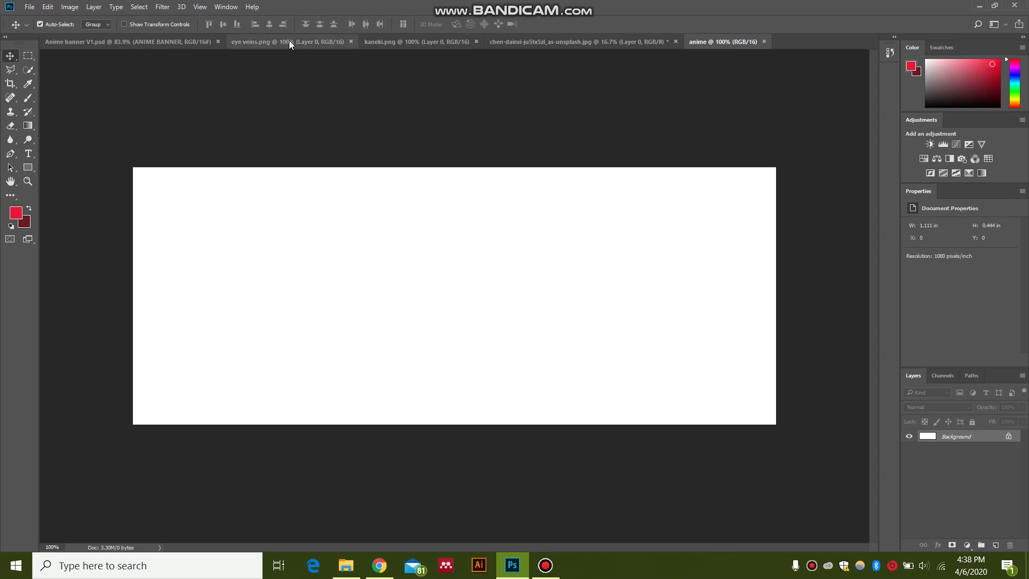
# Copy the night city photo and paste it into the anime document as Layer 1
pyautogui.click(296, 40)
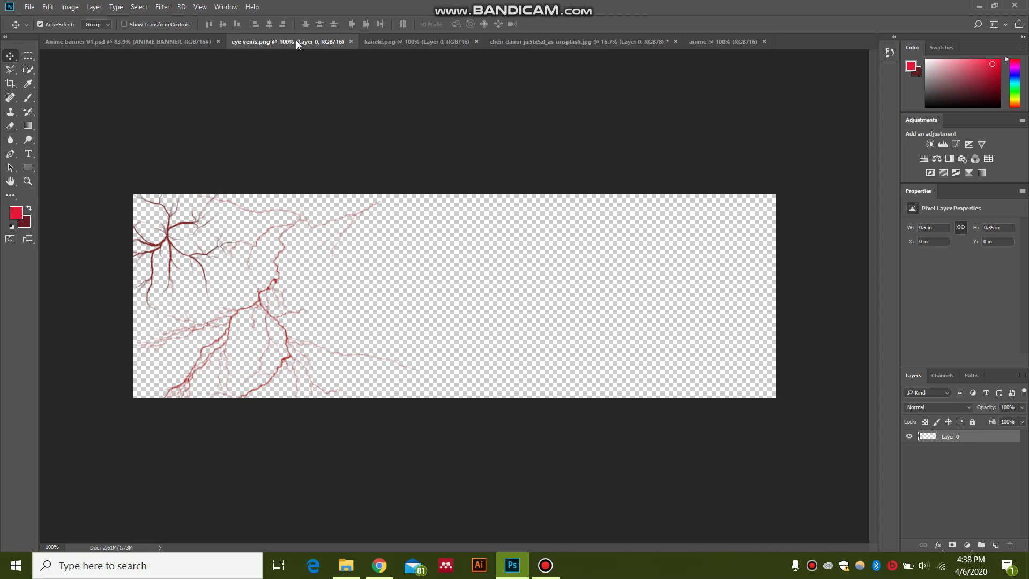
pyautogui.click(421, 43)
pyautogui.click(535, 43)
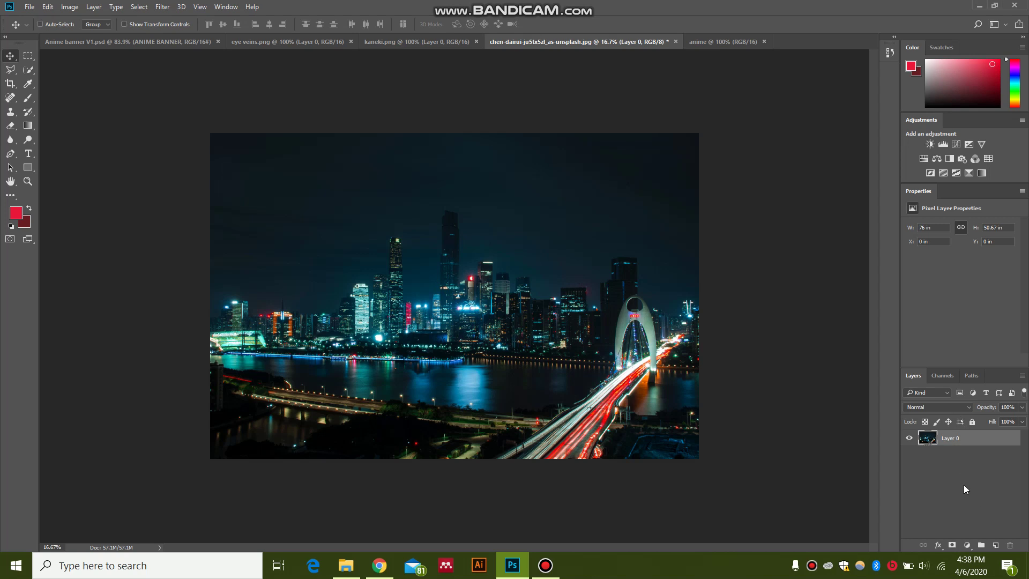
pyautogui.click(722, 41)
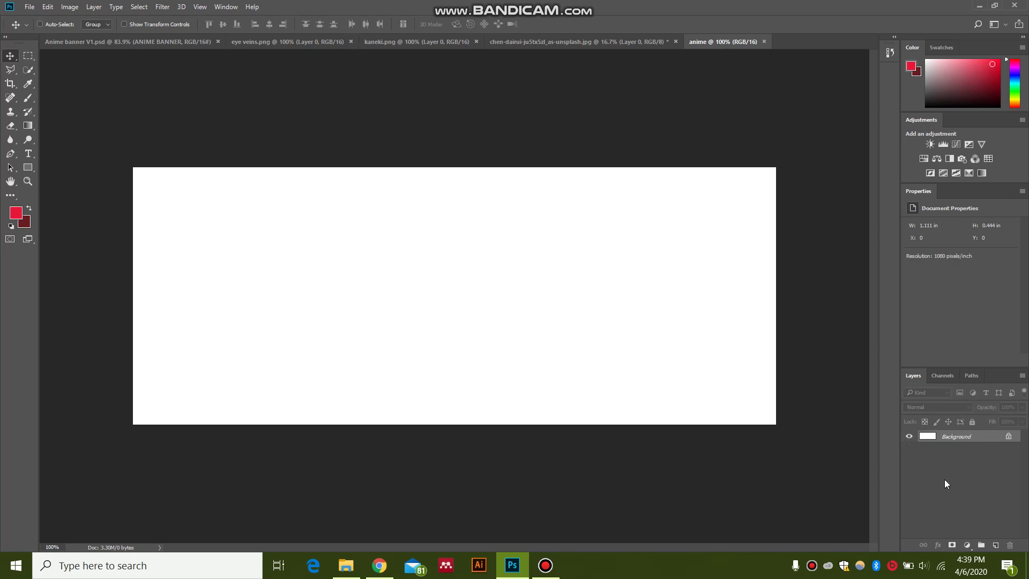
pyautogui.hotkey('ctrl', 'v')
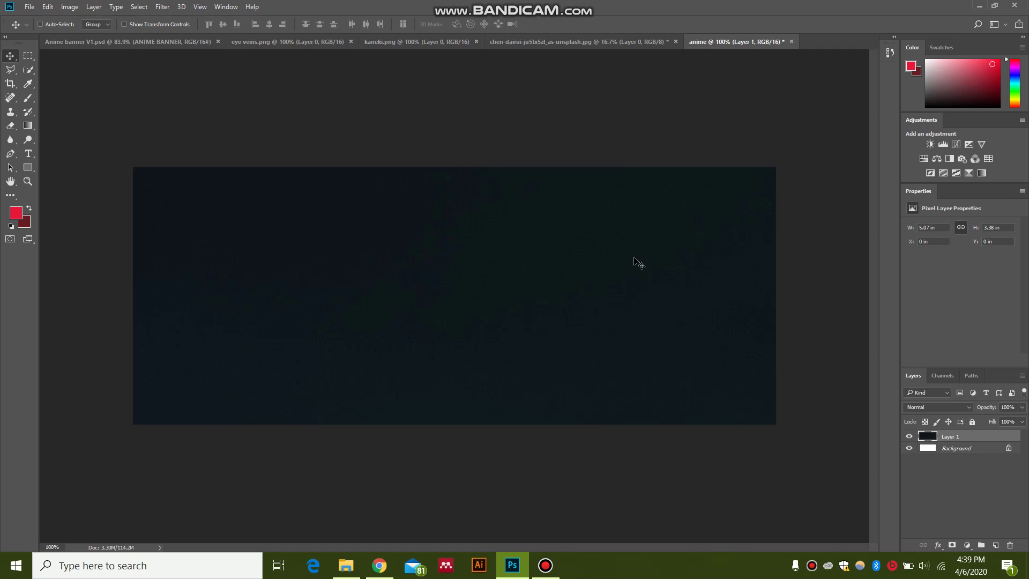
# Scale the city photo down to about a quarter and shift it up to show skyline and river
pyautogui.hotkey('ctrl', 't')
pyautogui.hotkey('ctrl', '-')
pyautogui.hotkey('ctrl', '-')
pyautogui.hotkey('ctrl', '-')
pyautogui.hotkey('ctrl', '-')
pyautogui.hotkey('ctrl', '-')
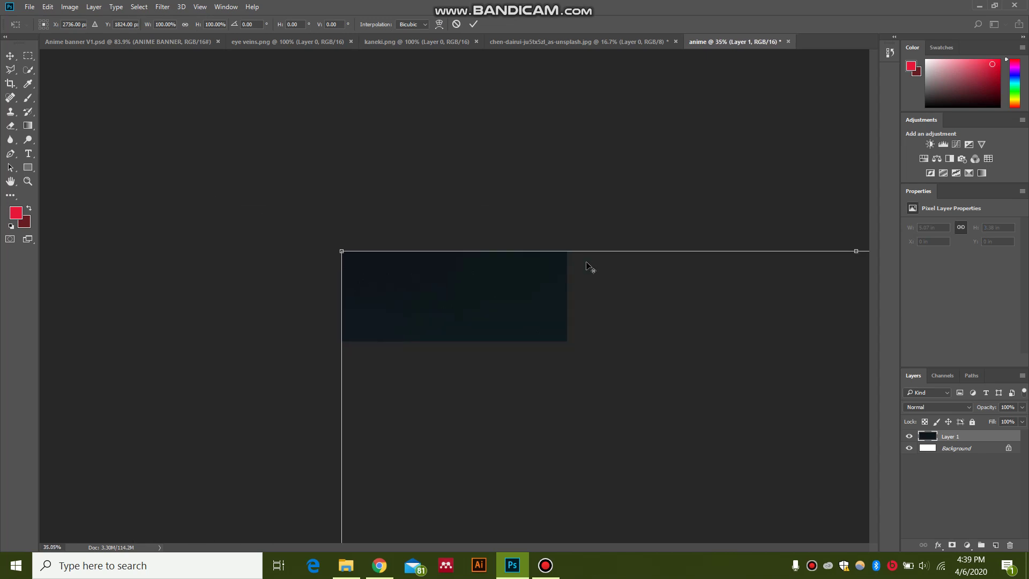
pyautogui.hotkey('ctrl', '-')
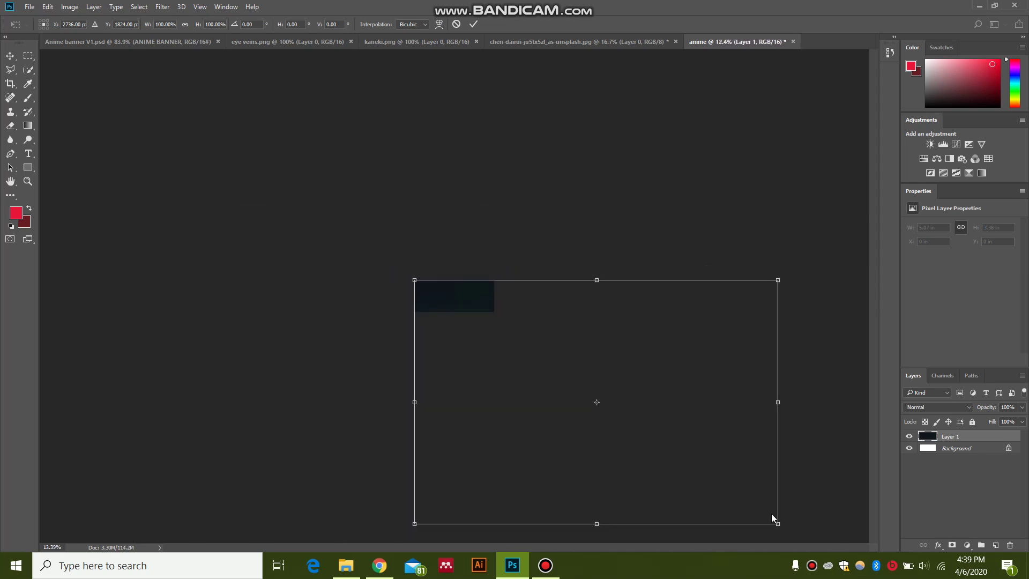
pyautogui.moveTo(780, 526); pyautogui.dragTo(496, 301)
pyautogui.scroll(1, 468, 310)
pyautogui.scroll(14, 467, 310)
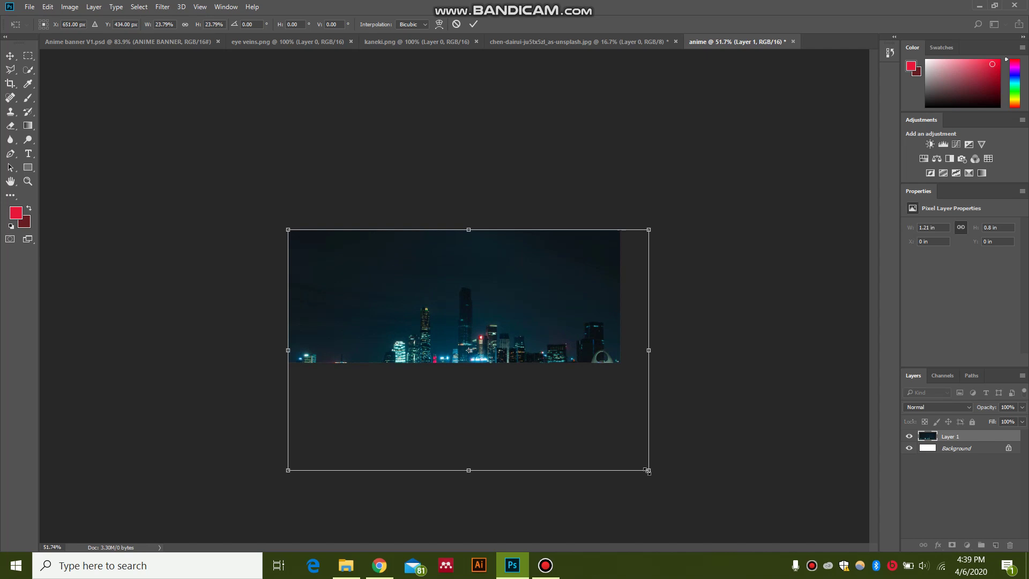
pyautogui.moveTo(647, 471); pyautogui.dragTo(620, 454)
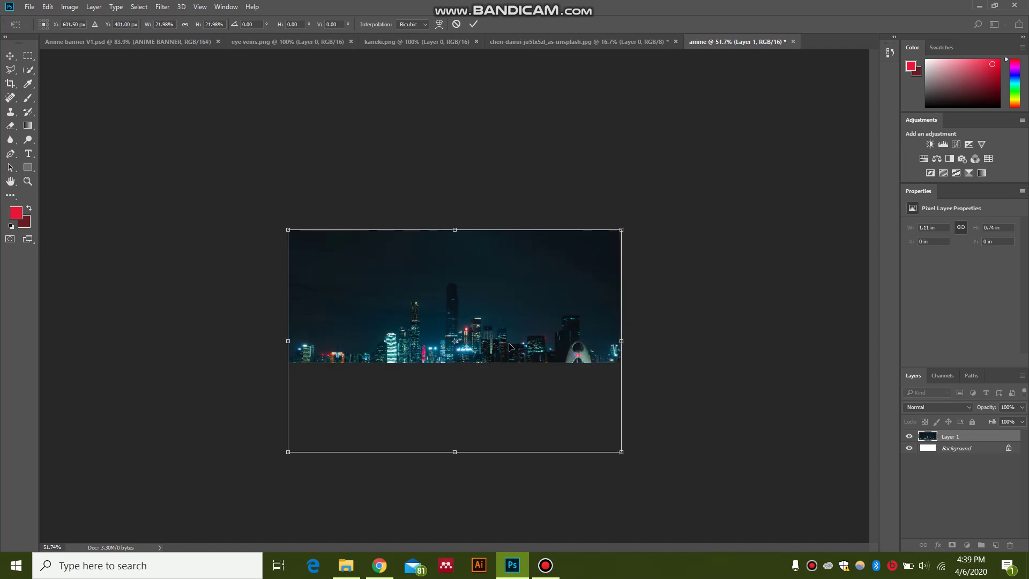
pyautogui.moveTo(510, 347); pyautogui.dragTo(516, 308)
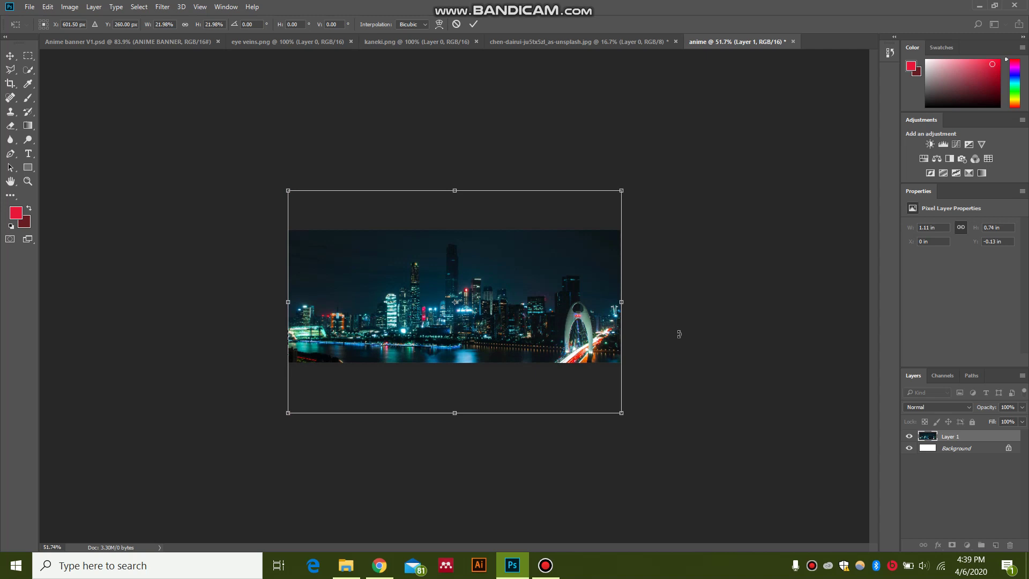
pyautogui.press('Return')
pyautogui.hotkey('ctrl', '+')
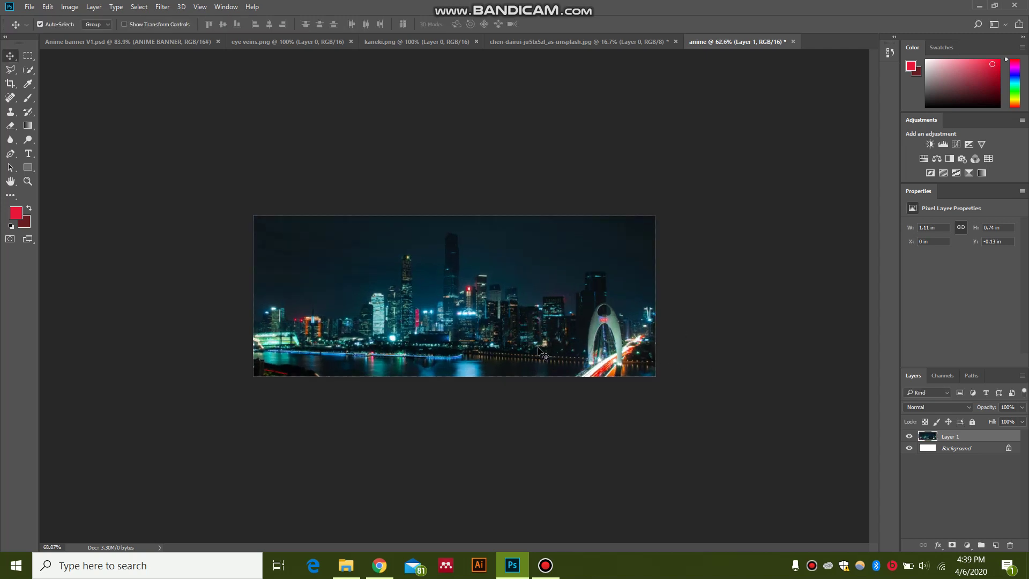
pyautogui.hotkey('ctrl', '+')
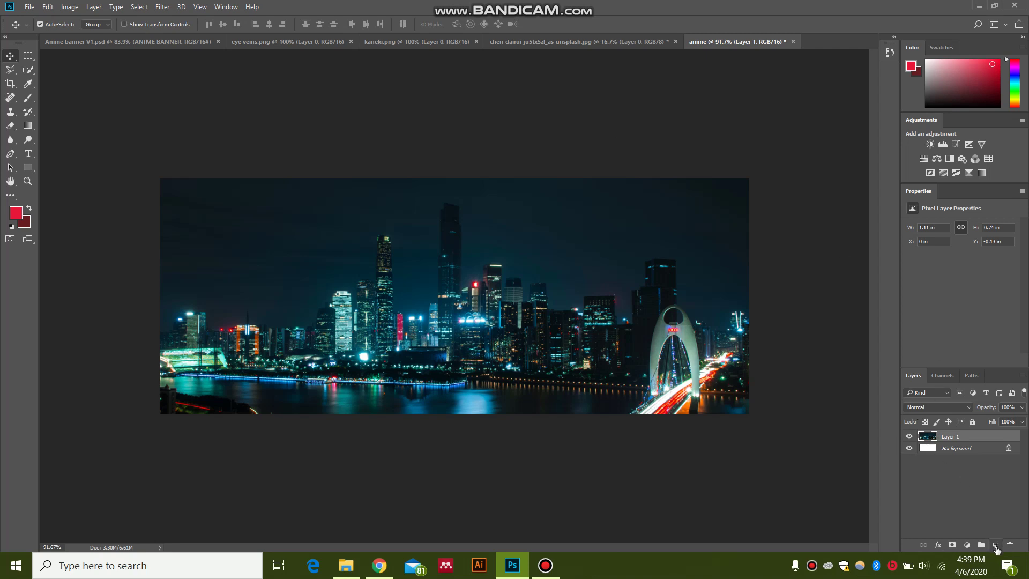
# Add a new layer and draw a rectangle covering the whole banner
pyautogui.click(996, 545)
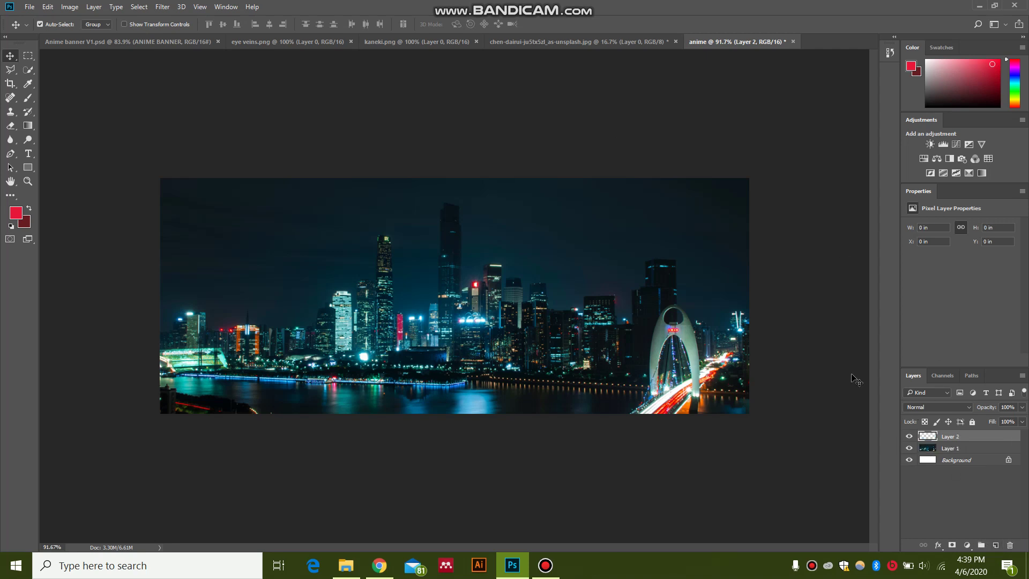
pyautogui.click(28, 169)
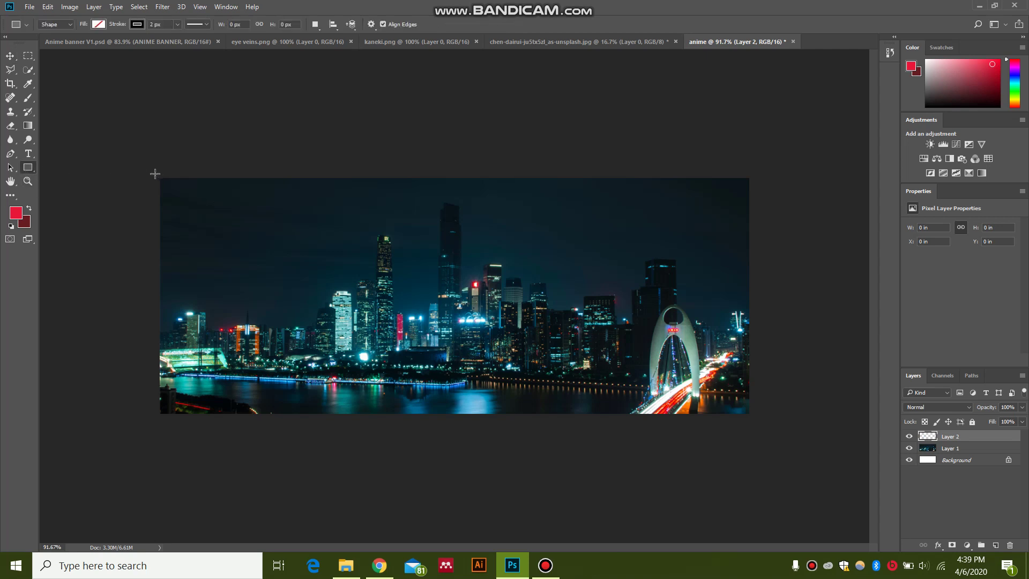
pyautogui.moveTo(155, 174); pyautogui.dragTo(754, 417)
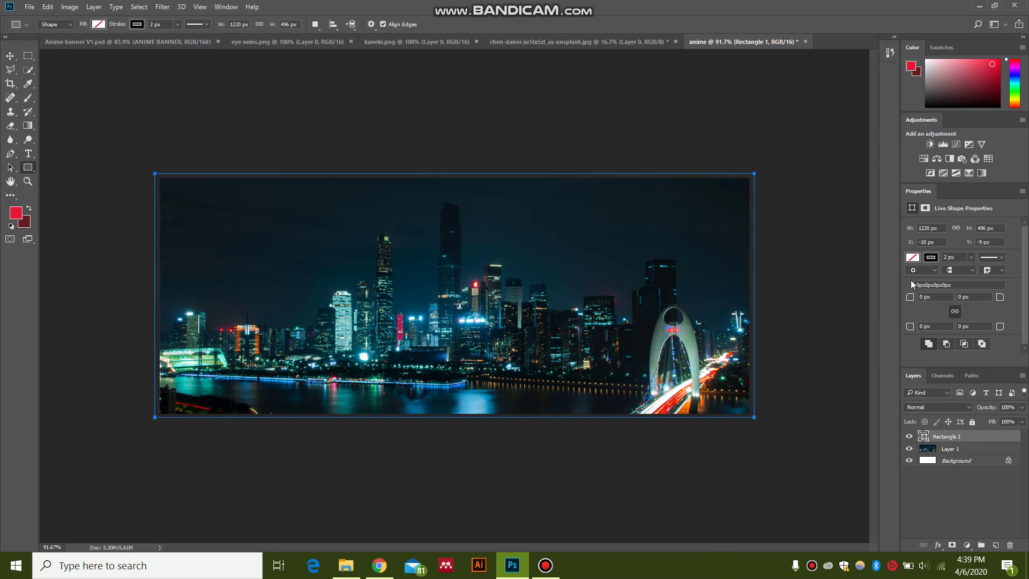
# Give the rectangle a cyan fill and no stroke
pyautogui.click(913, 259)
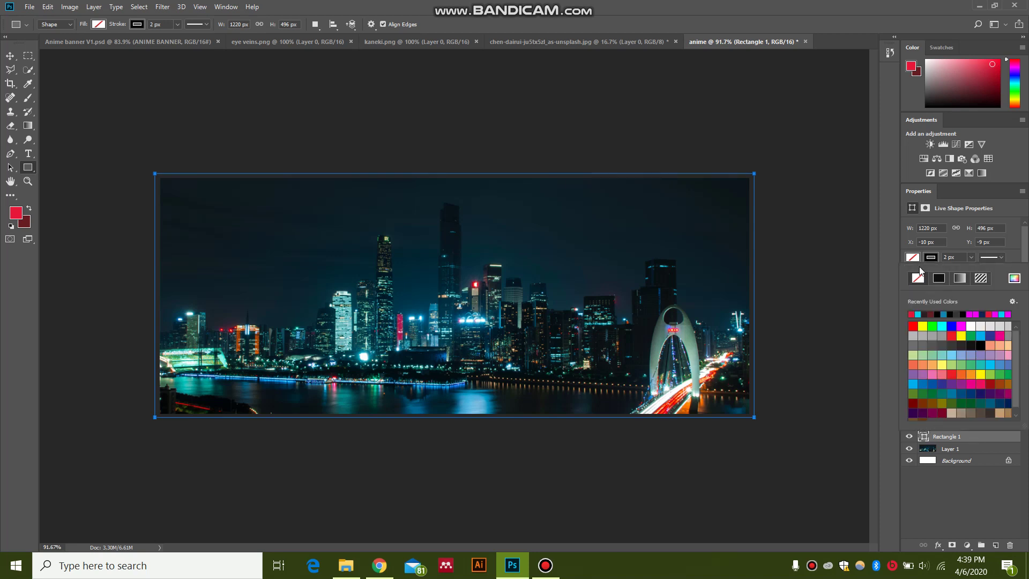
pyautogui.click(918, 314)
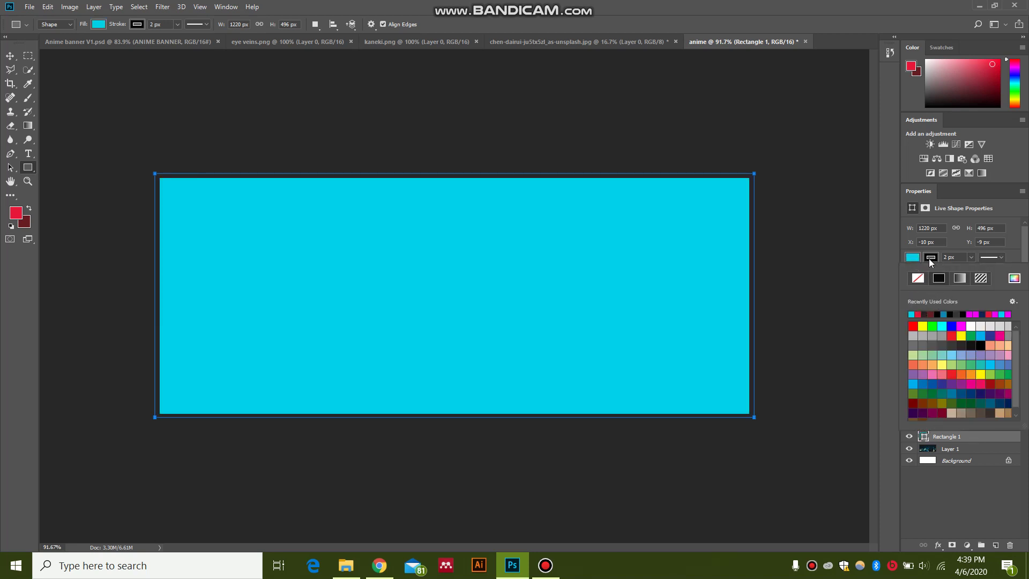
pyautogui.click(933, 259)
pyautogui.click(932, 259)
pyautogui.click(933, 260)
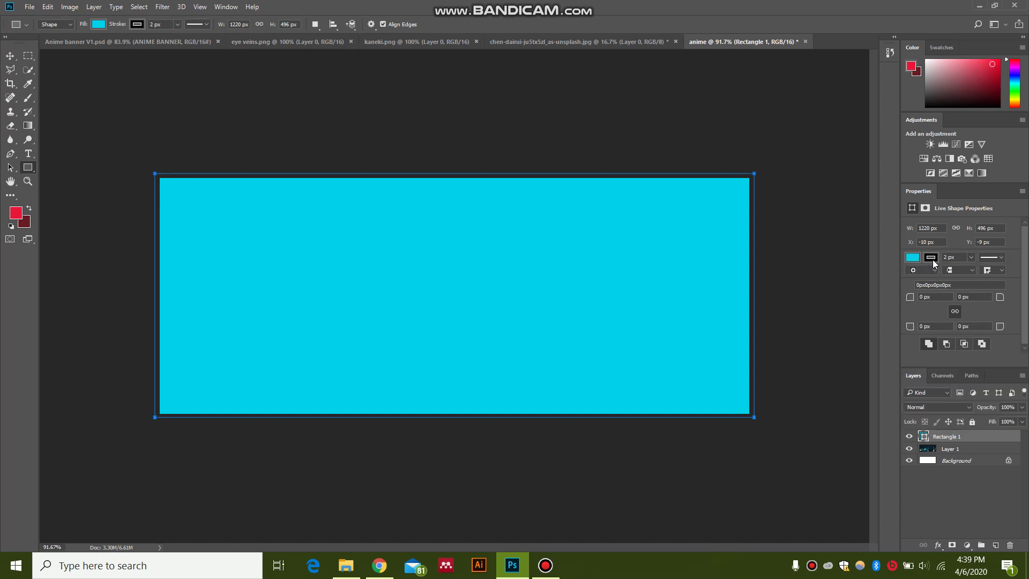
pyautogui.click(936, 260)
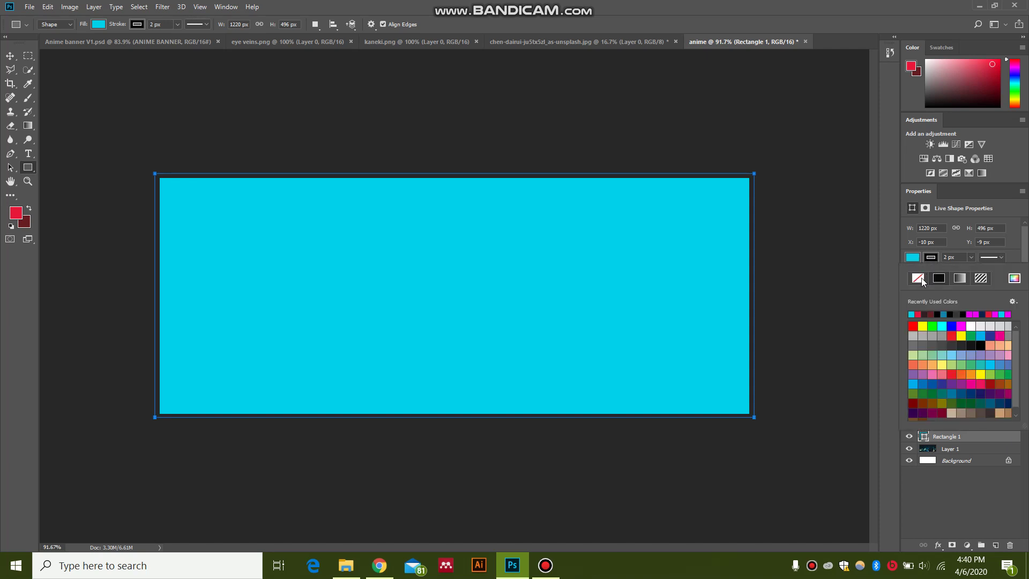
pyautogui.click(918, 279)
pyautogui.click(1013, 246)
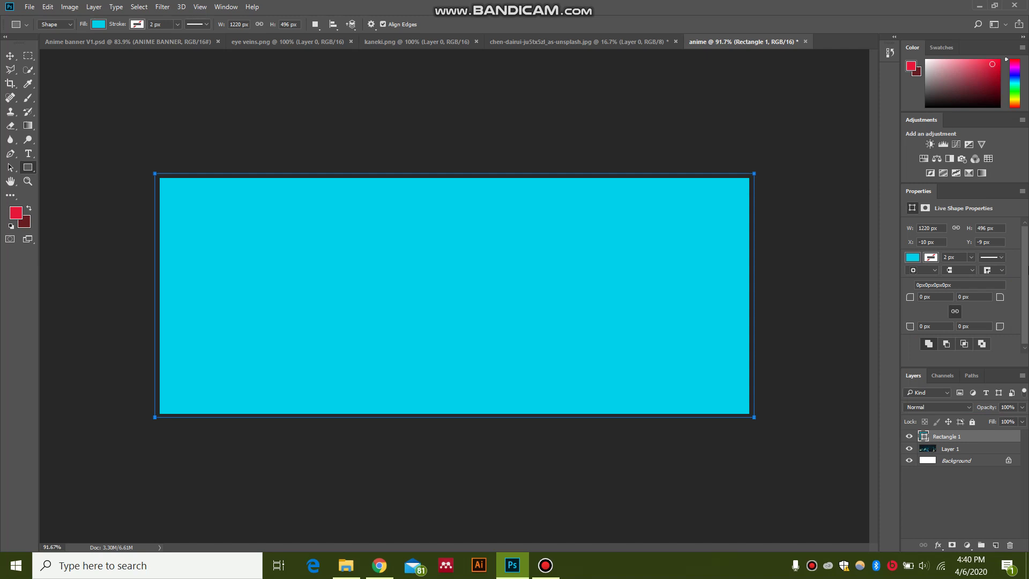
pyautogui.click(971, 491)
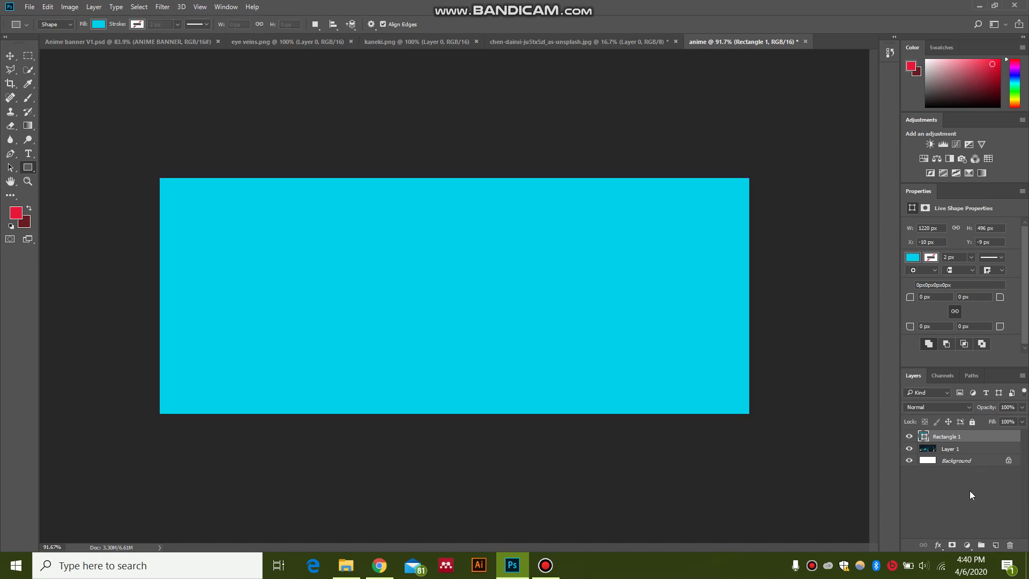
# Add a Gradient Overlay style to Rectangle 1 and bring up its gradient colours
pyautogui.click(1007, 440)
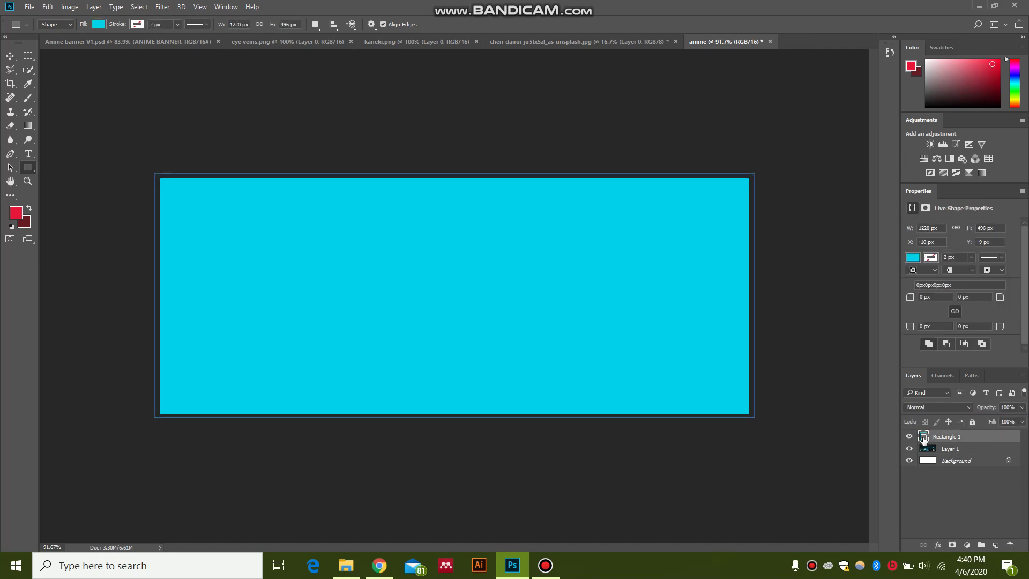
pyautogui.doubleClick(1003, 439)
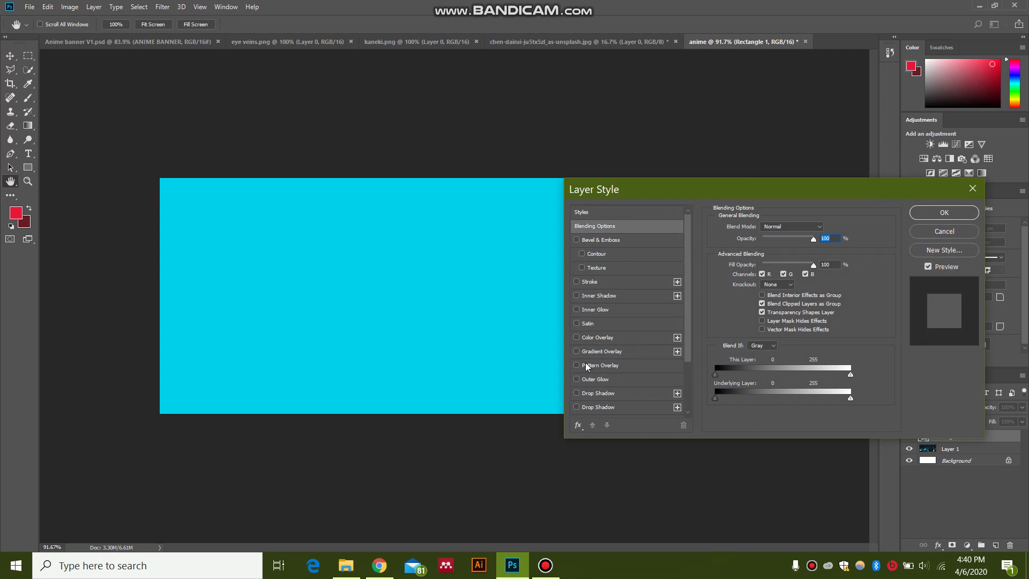
pyautogui.click(576, 351)
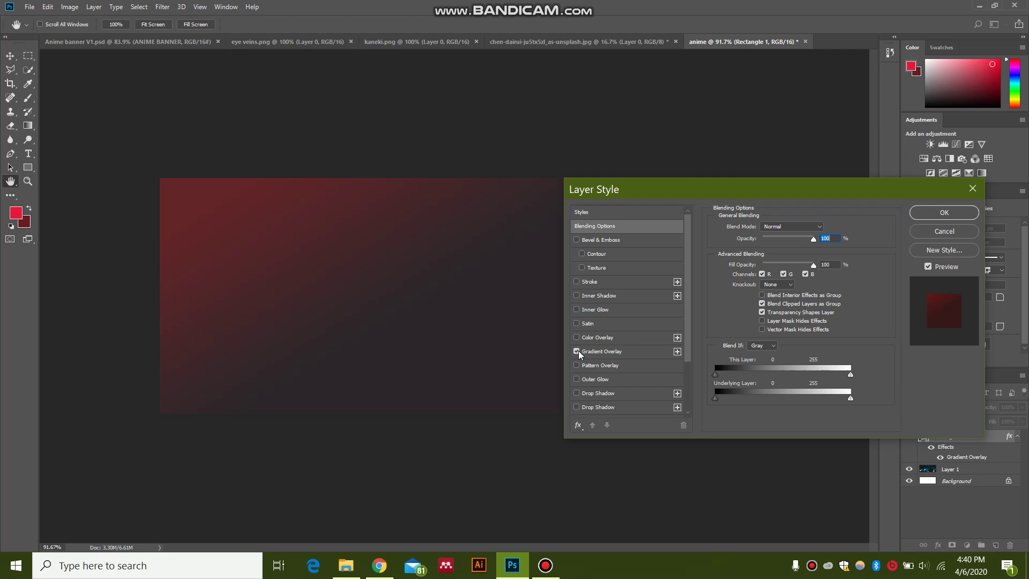
pyautogui.click(618, 355)
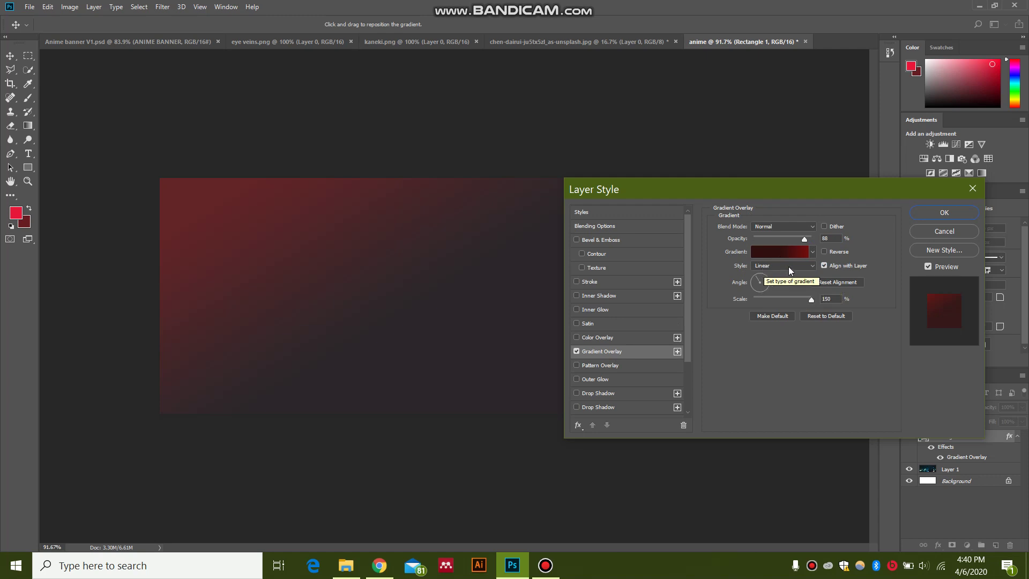
pyautogui.click(766, 250)
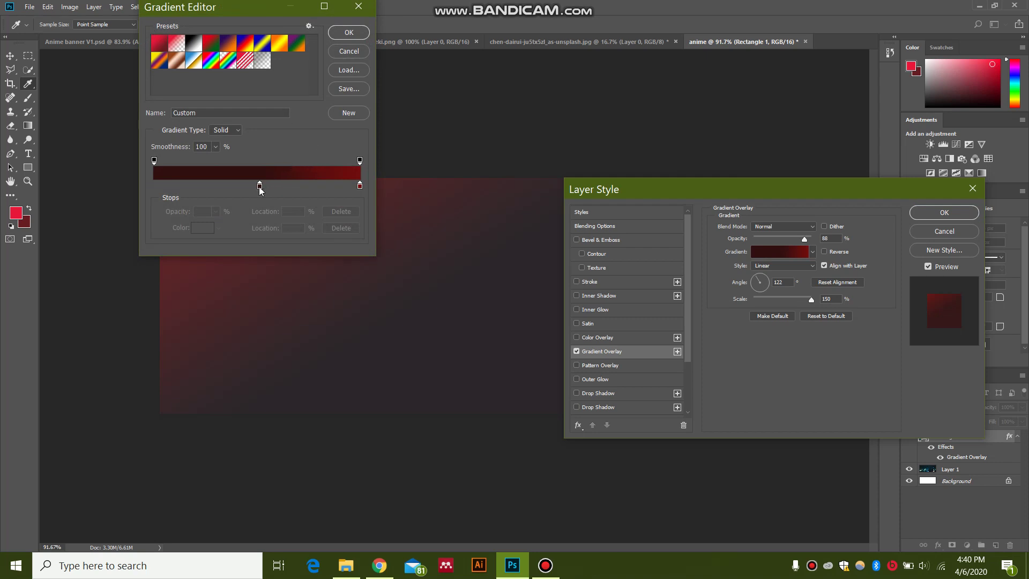
# Shift the gradient midpoint and dark stop to 55%, then apply the overlay
pyautogui.moveTo(258, 190); pyautogui.dragTo(146, 189)
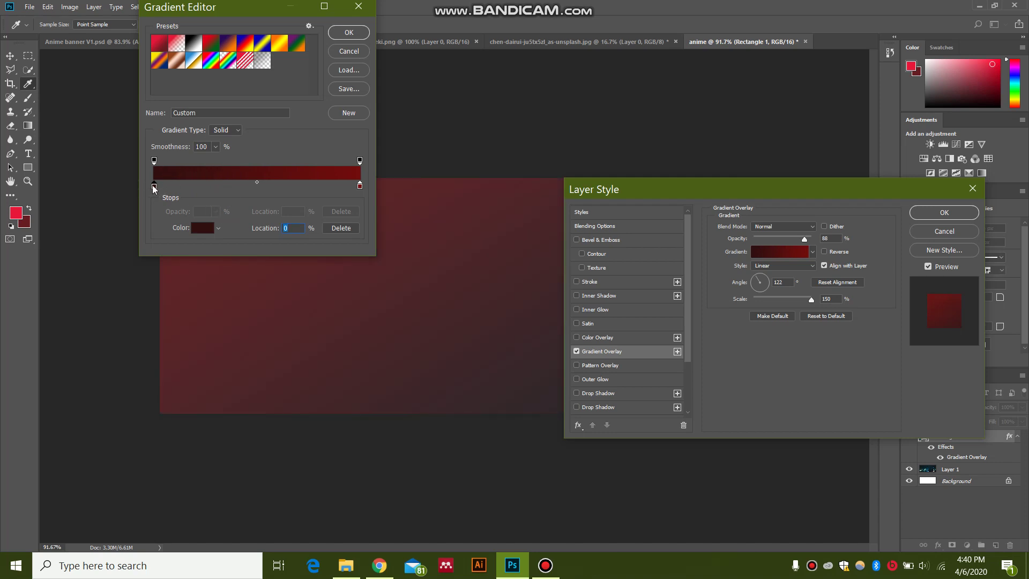
pyautogui.moveTo(155, 189); pyautogui.dragTo(268, 188)
pyautogui.click(347, 33)
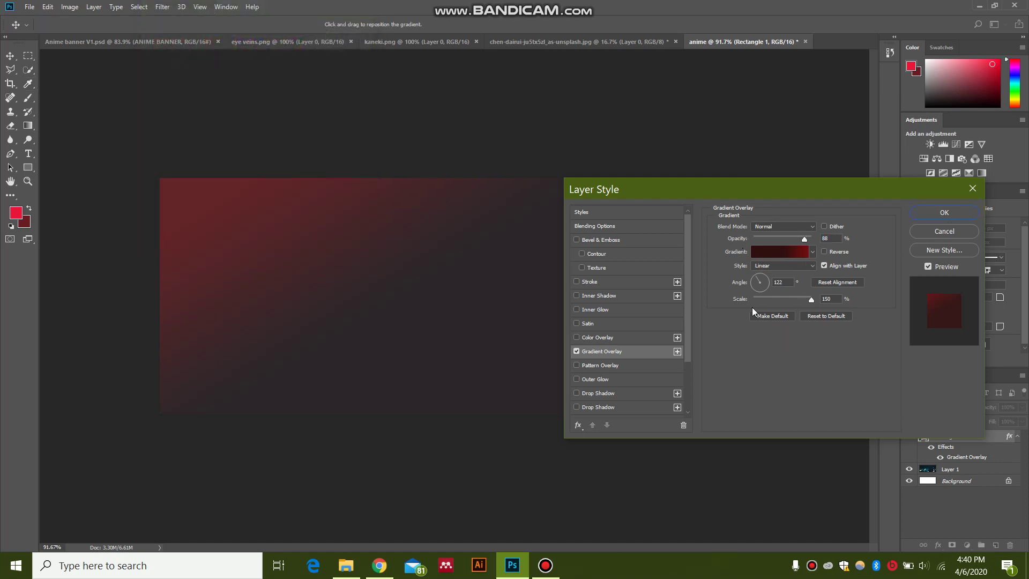
pyautogui.click(789, 253)
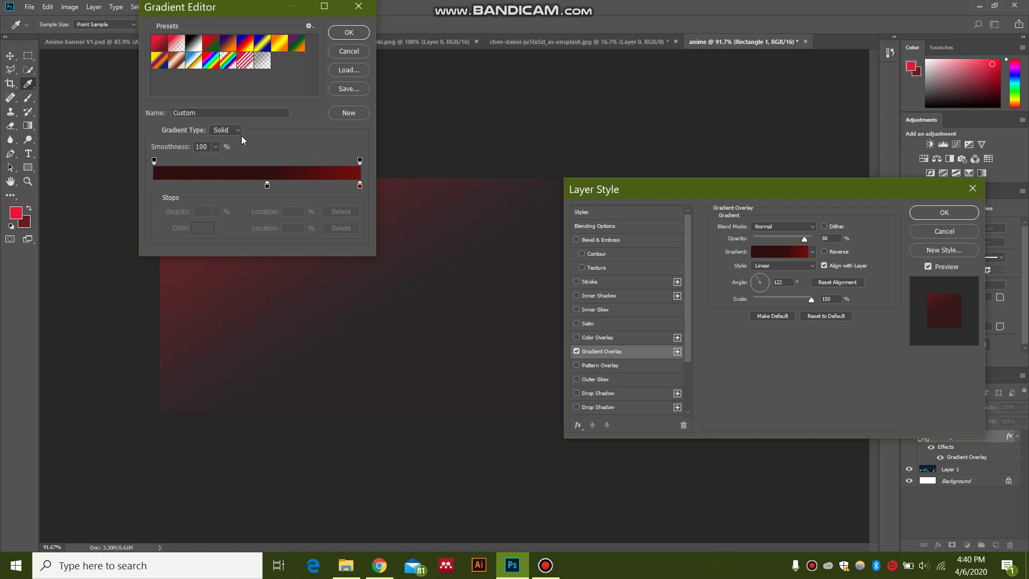
pyautogui.click(352, 32)
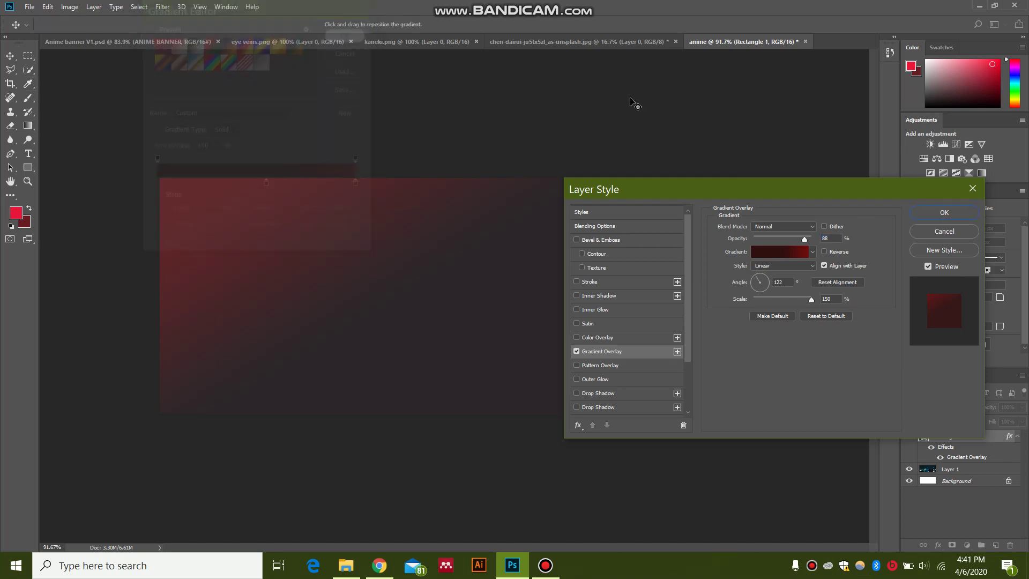
pyautogui.click(932, 214)
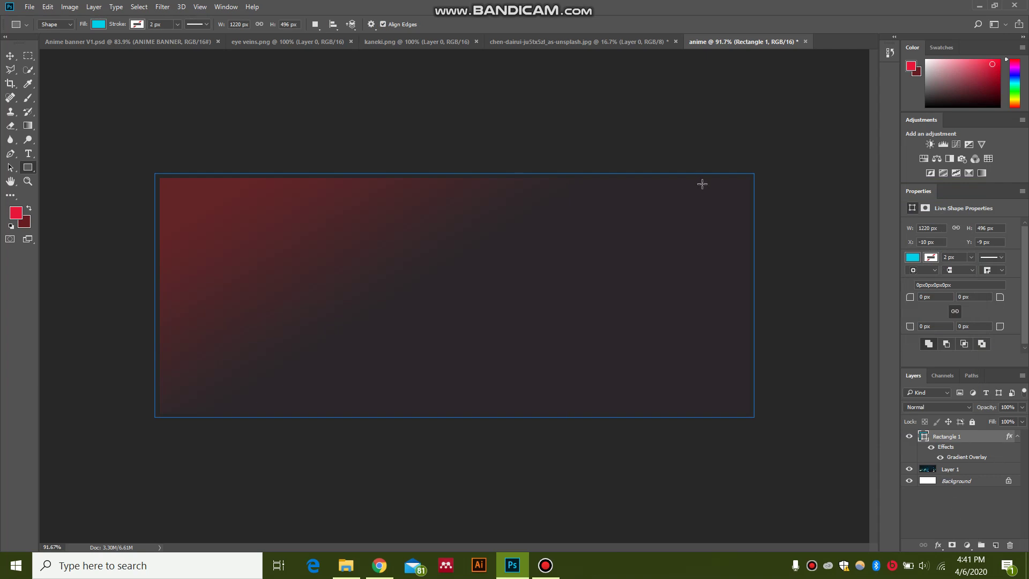
# Paste the eye veins image into the anime banner as Layer 2
pyautogui.click(522, 41)
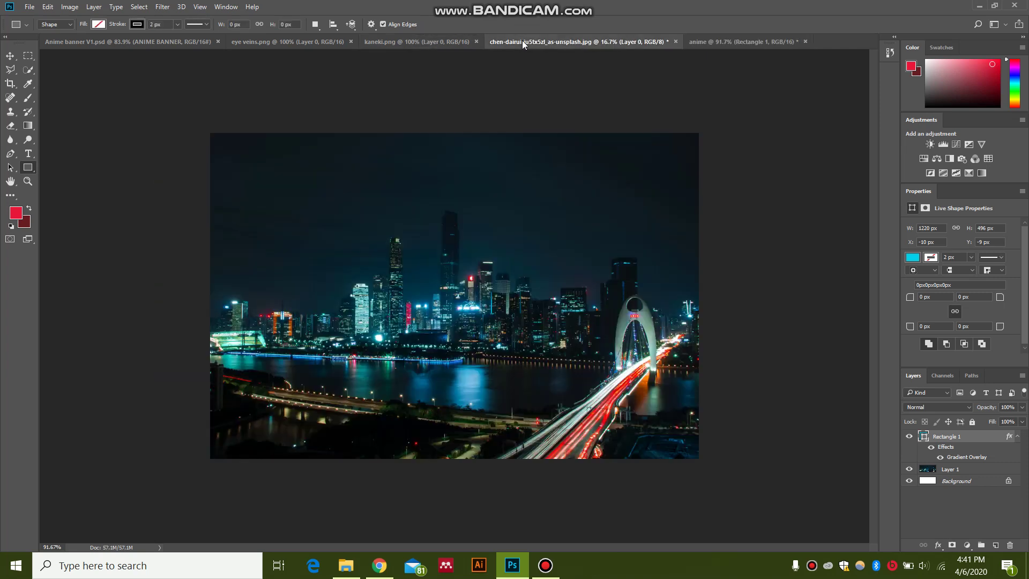
pyautogui.click(311, 42)
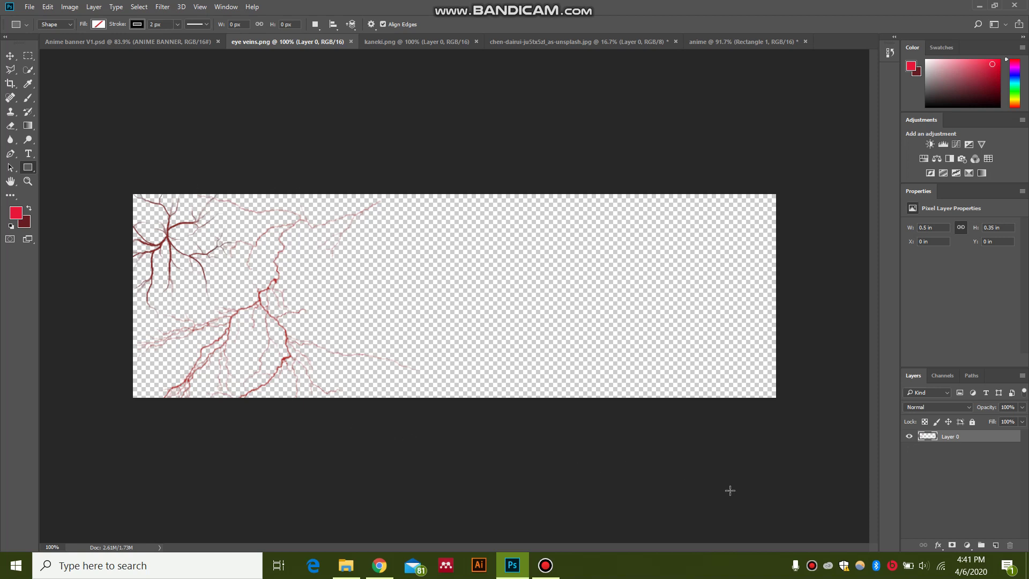
pyautogui.click(723, 42)
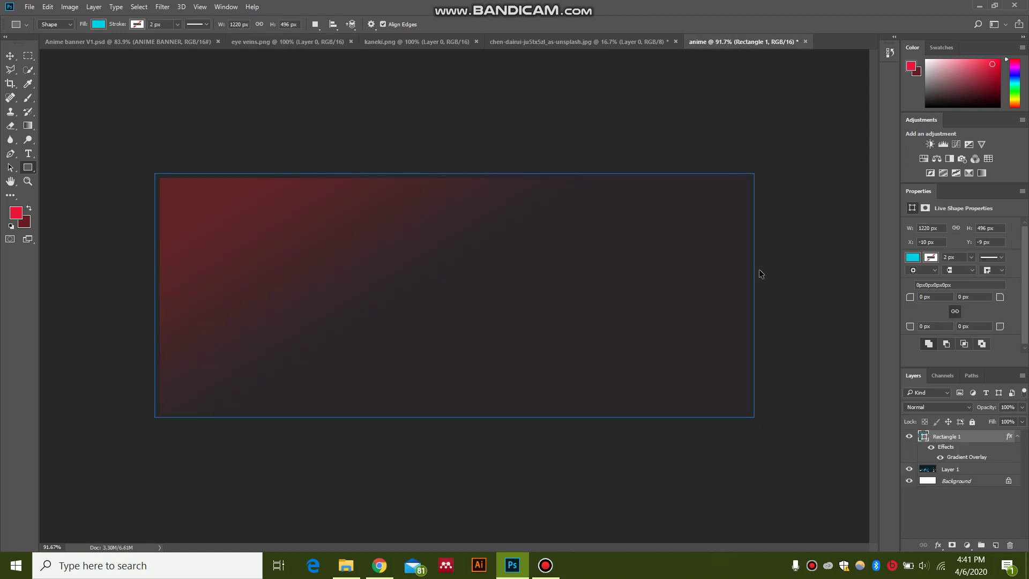
pyautogui.hotkey('ctrl', 'v')
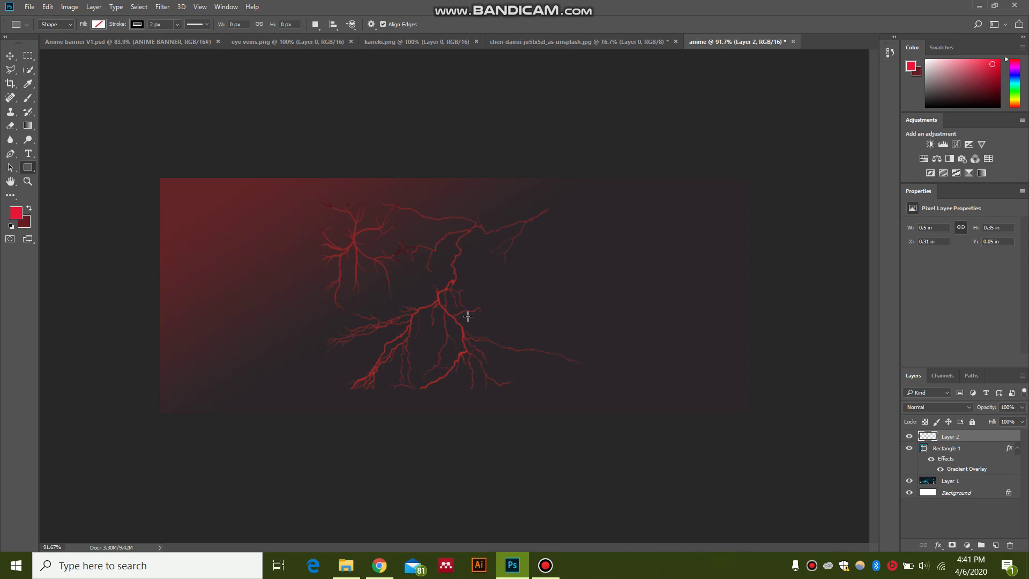
pyautogui.press('v')
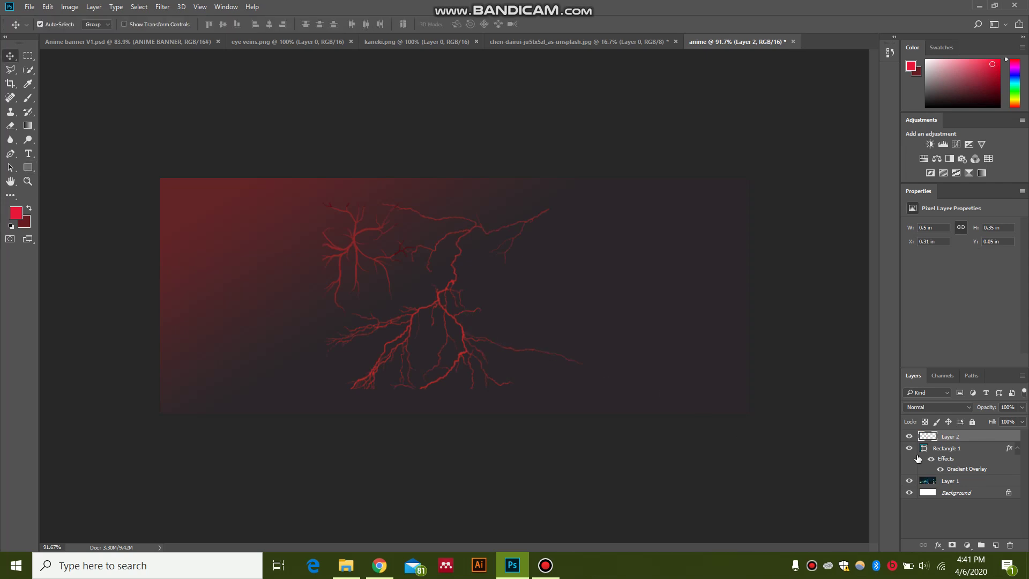
pyautogui.click(908, 437)
pyautogui.click(908, 437)
# Move the veins graphic left and enlarge it over the banner's left half
pyautogui.hotkey('ctrl', 't')
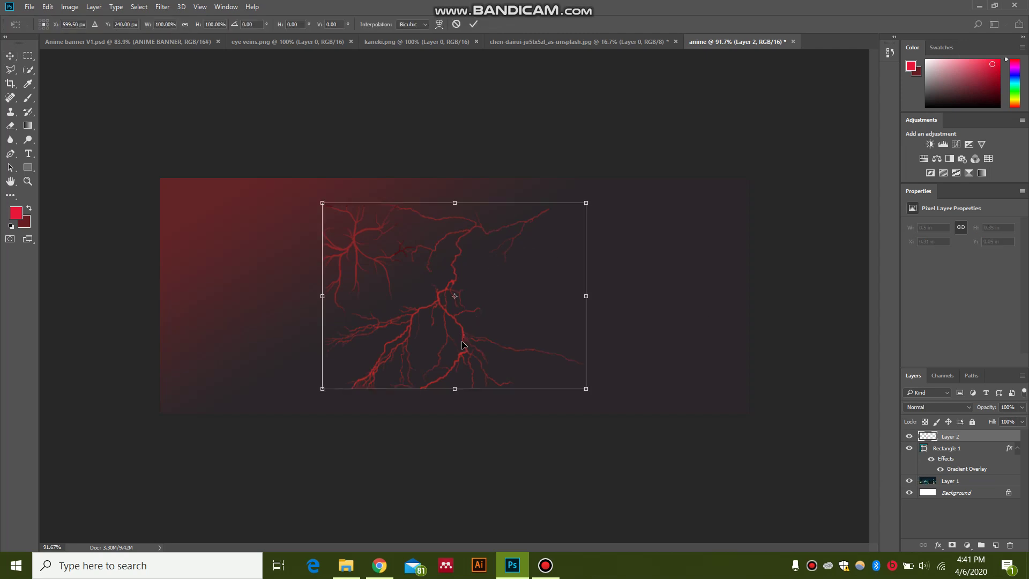
pyautogui.moveTo(453, 349); pyautogui.dragTo(305, 372)
pyautogui.moveTo(423, 230); pyautogui.dragTo(517, 177)
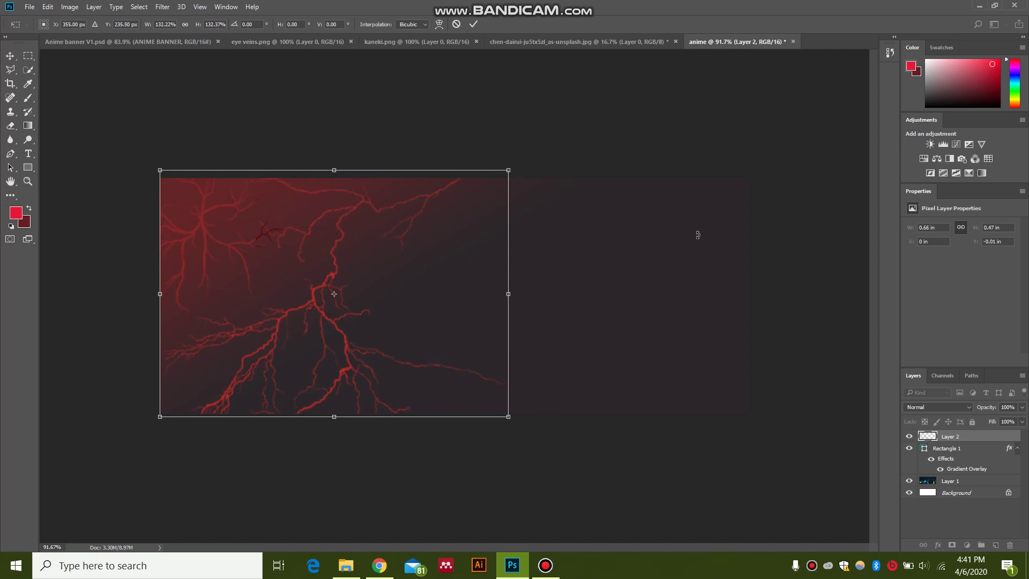
pyautogui.press('Return')
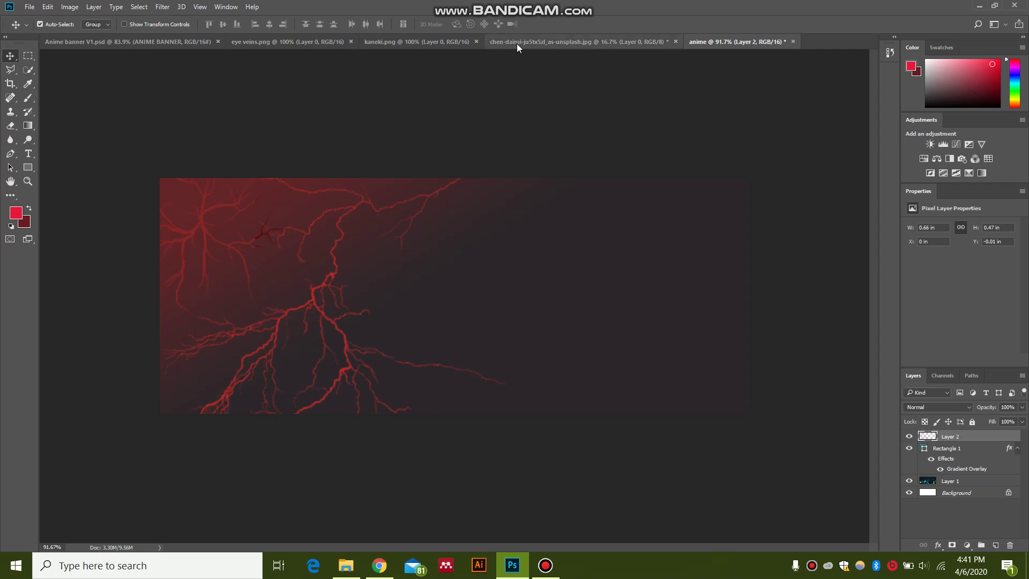
# Paste the Kaneki character as Layer 3 and move it to the banner's lower left
pyautogui.click(422, 41)
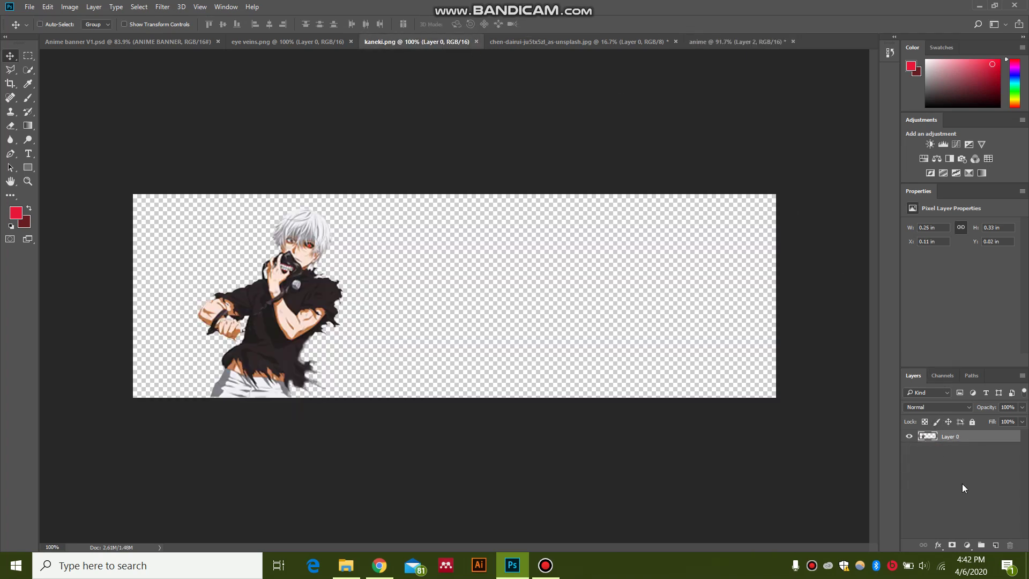
pyautogui.click(729, 41)
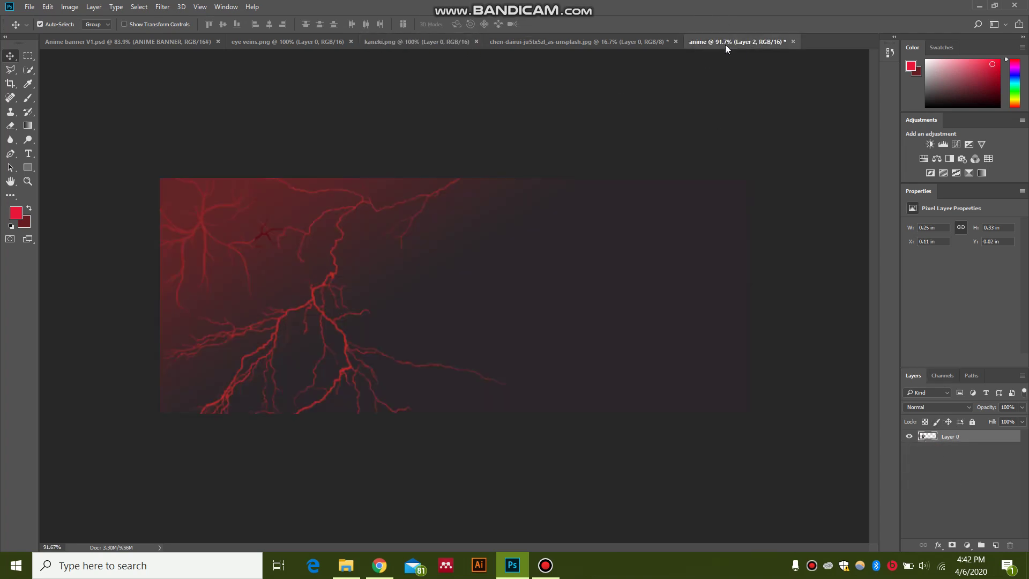
pyautogui.press('ctrl')
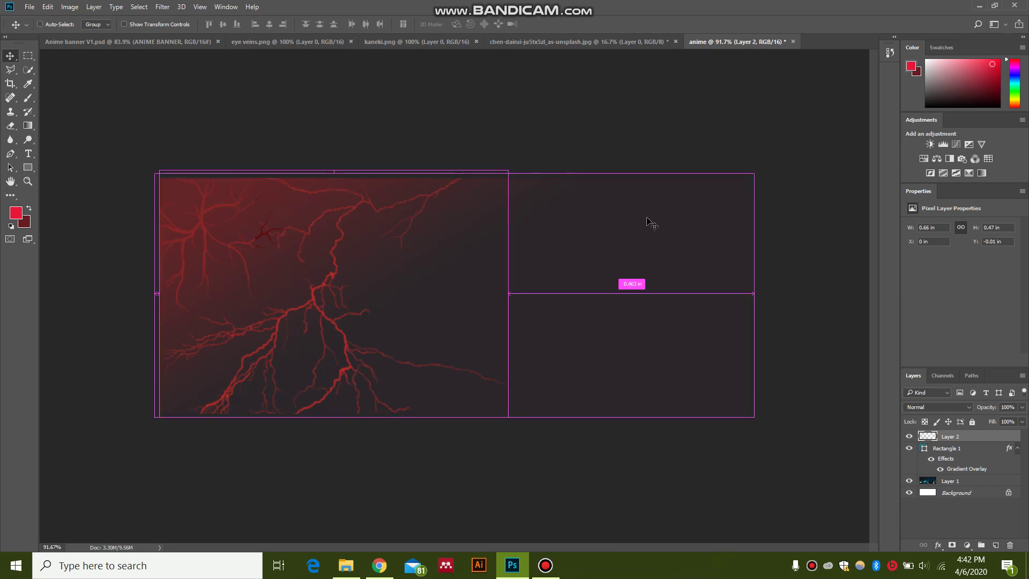
pyautogui.hotkey('ctrl', 'v')
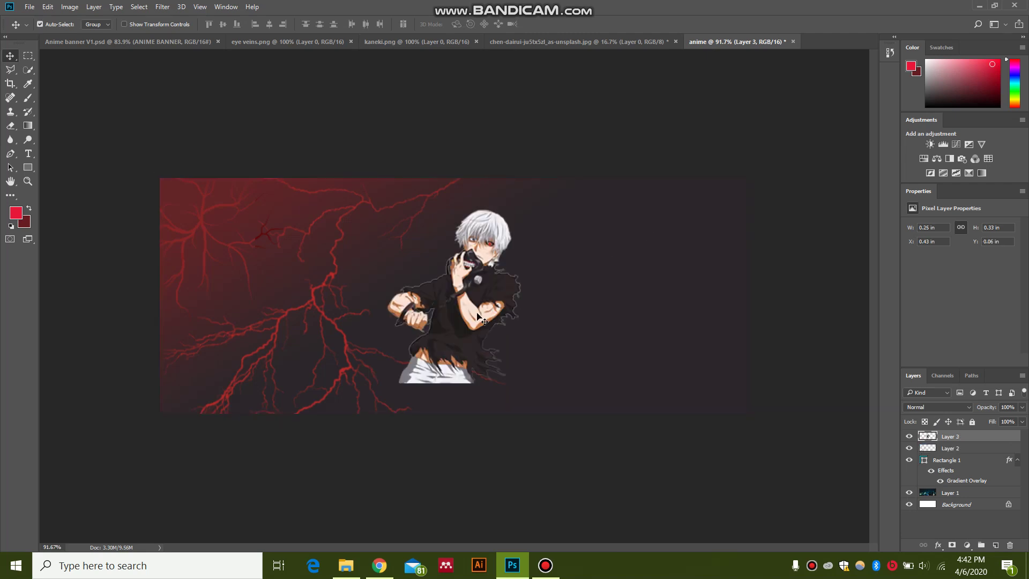
pyautogui.moveTo(472, 319); pyautogui.dragTo(273, 348)
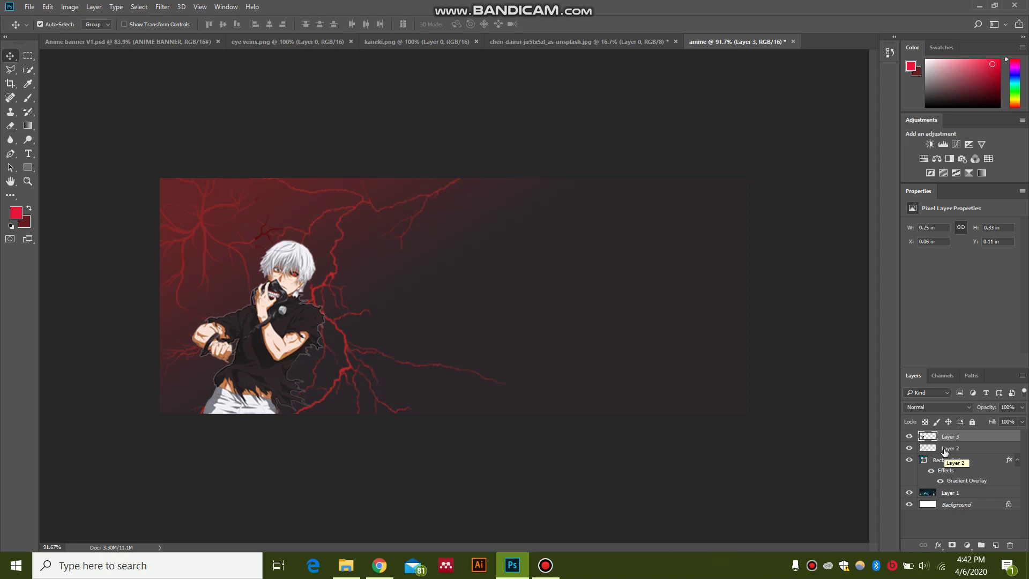
# Enlarge the character to about 134% and add an empty Layer 4 on top
pyautogui.hotkey('ctrl', 't')
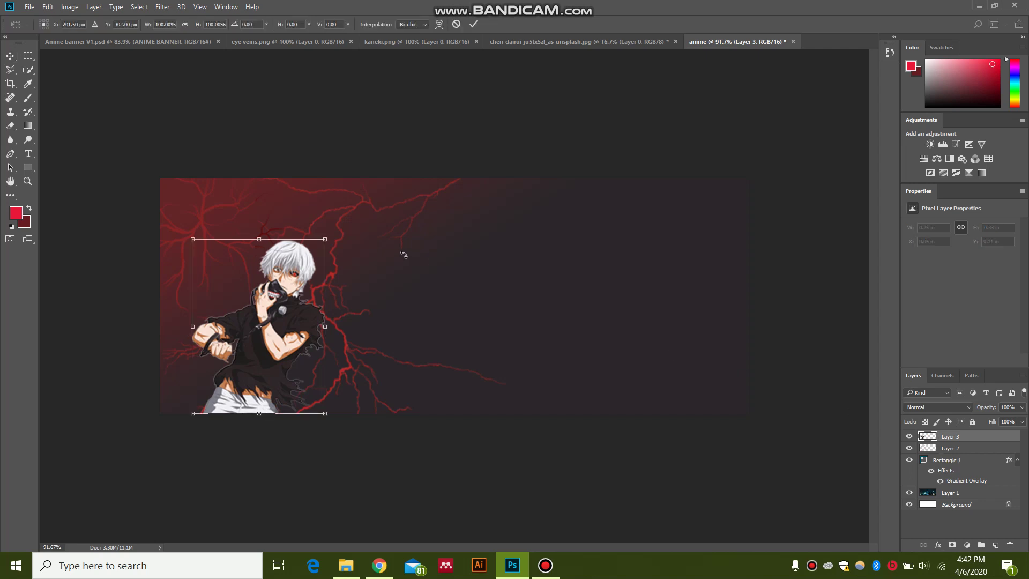
pyautogui.moveTo(323, 239); pyautogui.dragTo(396, 200)
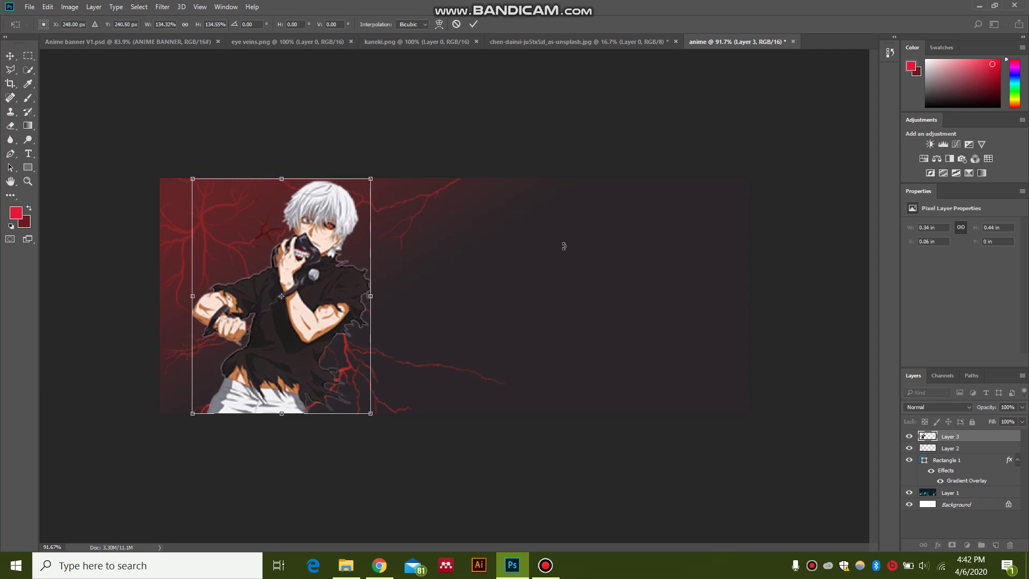
pyautogui.press('Return')
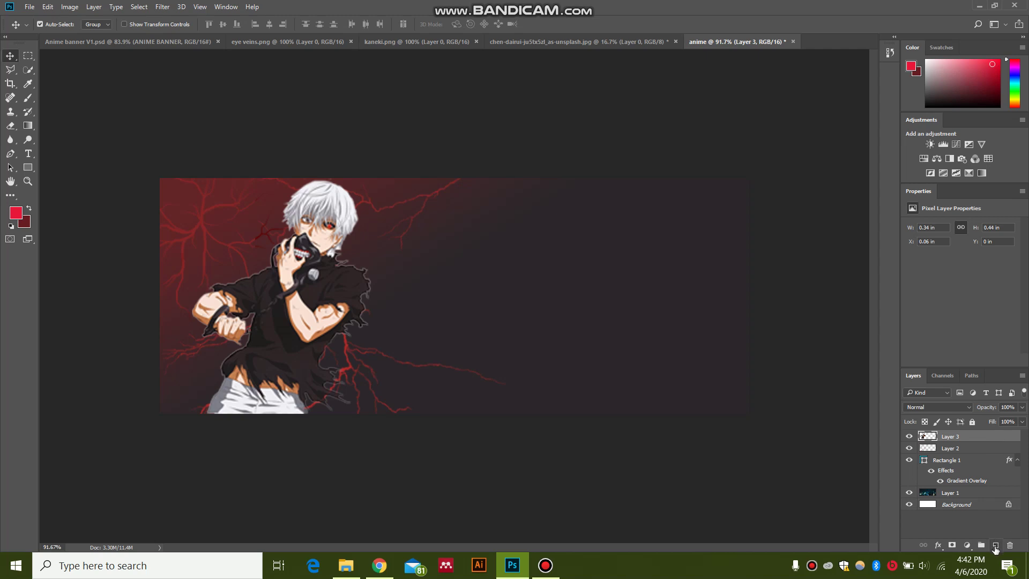
pyautogui.click(995, 546)
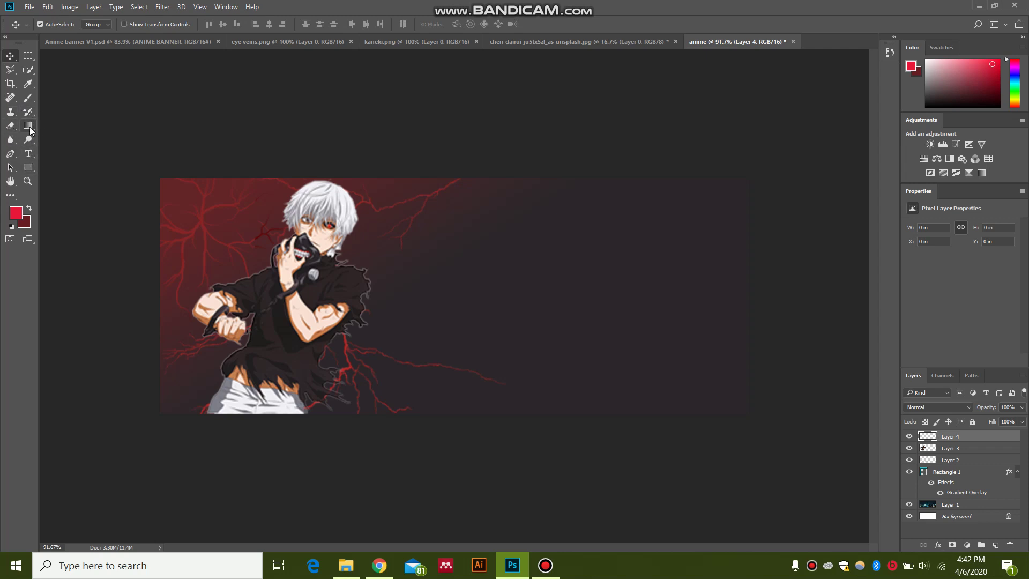
# Type the title 'ANIME BANNER' and move it right and down beside the character
pyautogui.click(29, 155)
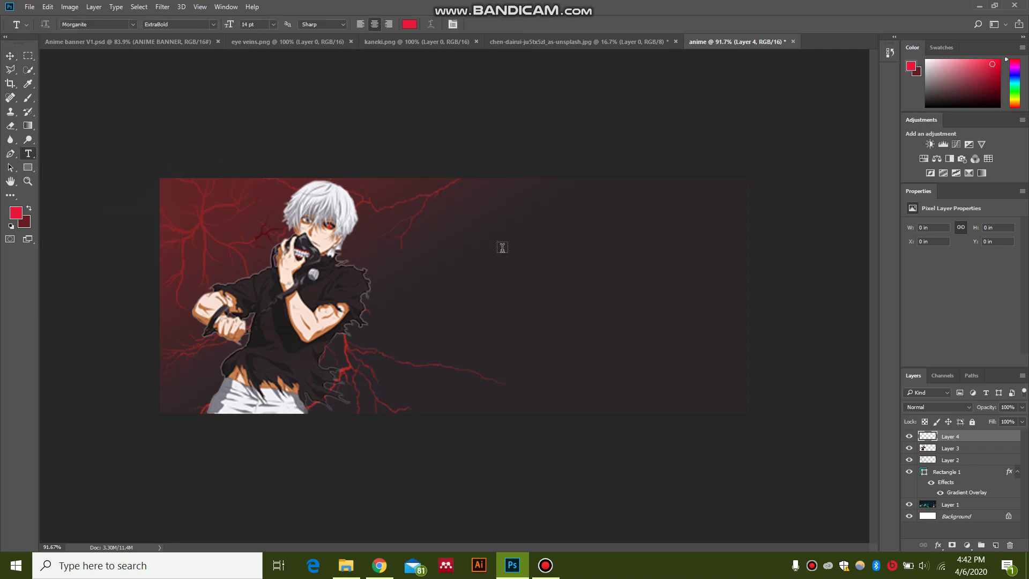
pyautogui.click(519, 259)
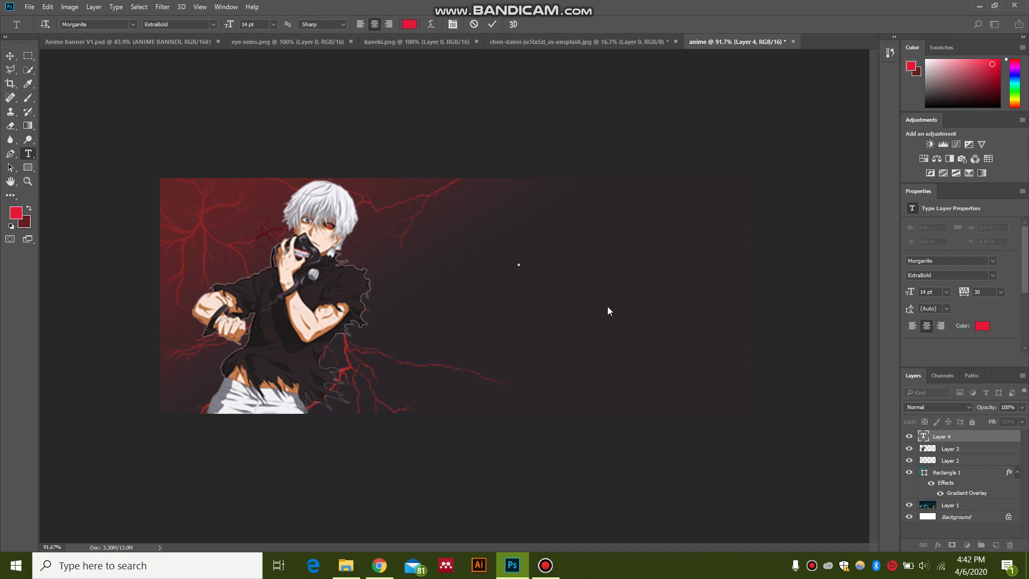
pyautogui.write('ANIM')
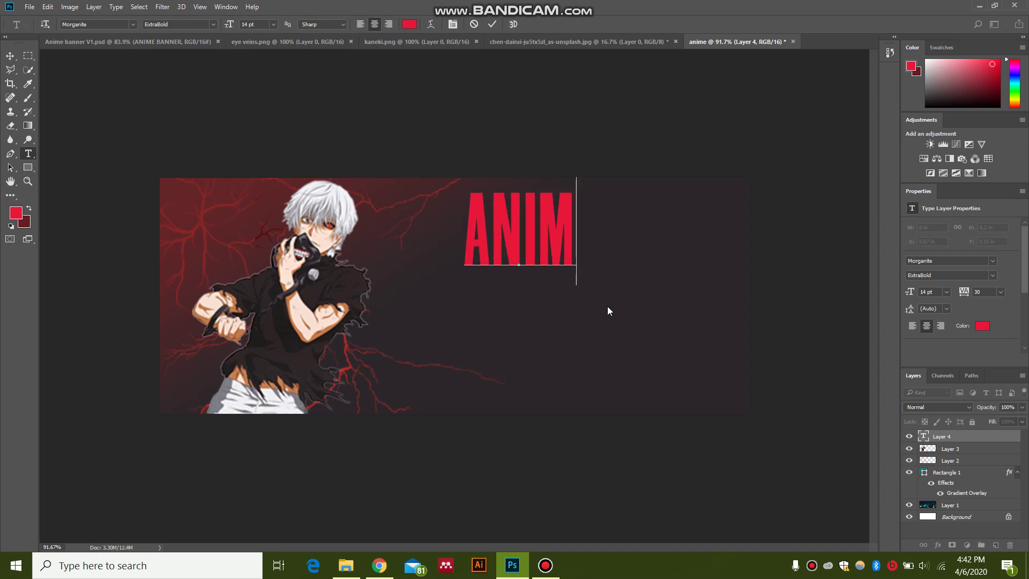
pyautogui.write('E A')
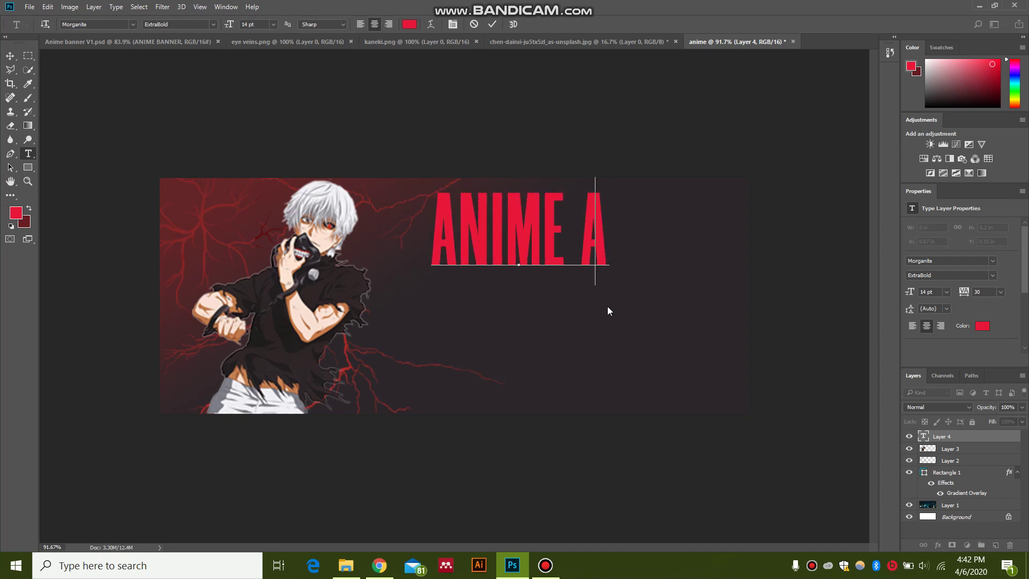
pyautogui.press('BackSpace')
pyautogui.press('BackSpace')
pyautogui.write('BANNER')
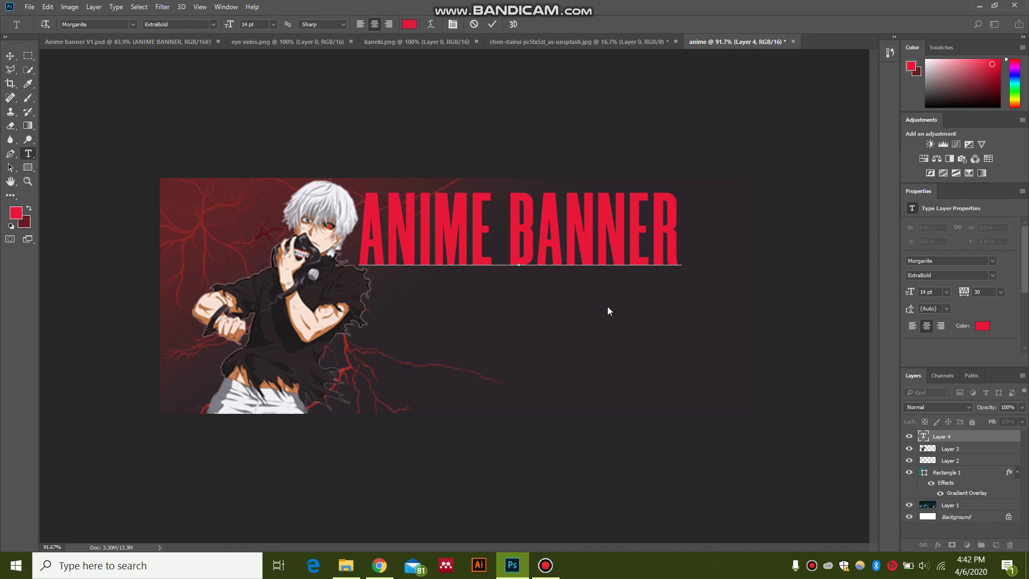
pyautogui.hotkey('ctrl', 'Return')
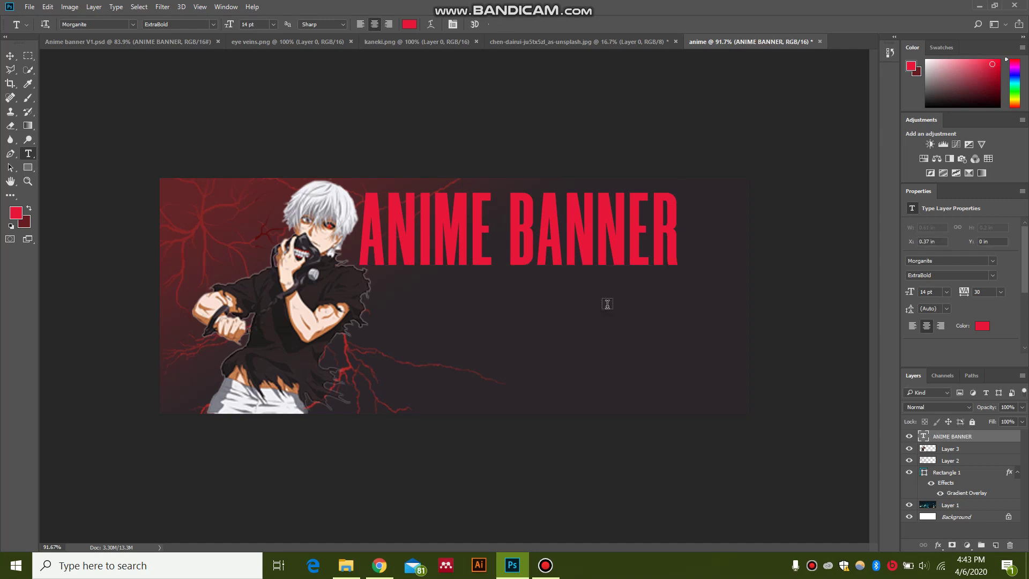
pyautogui.press('v')
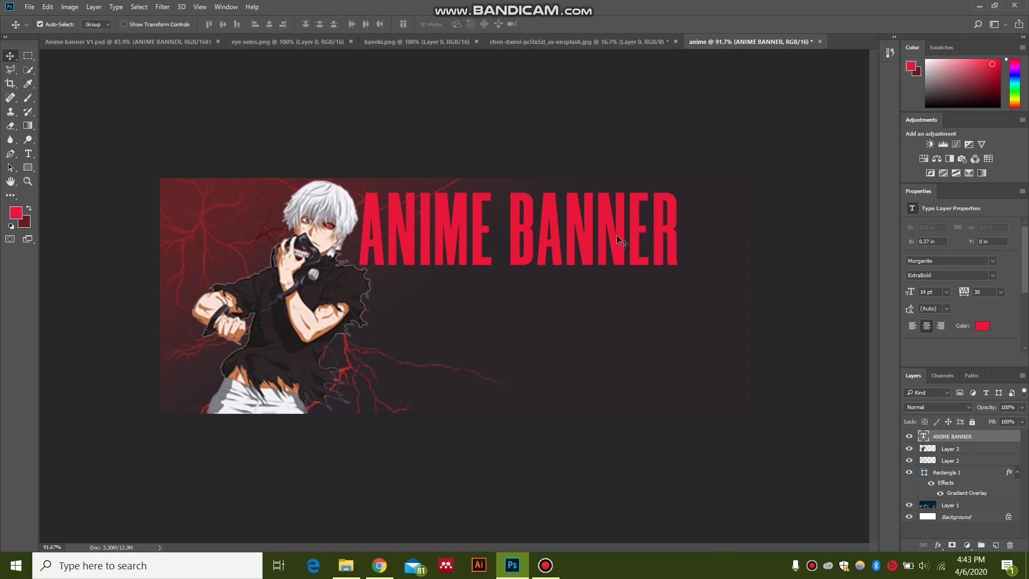
pyautogui.moveTo(616, 236); pyautogui.dragTo(678, 309)
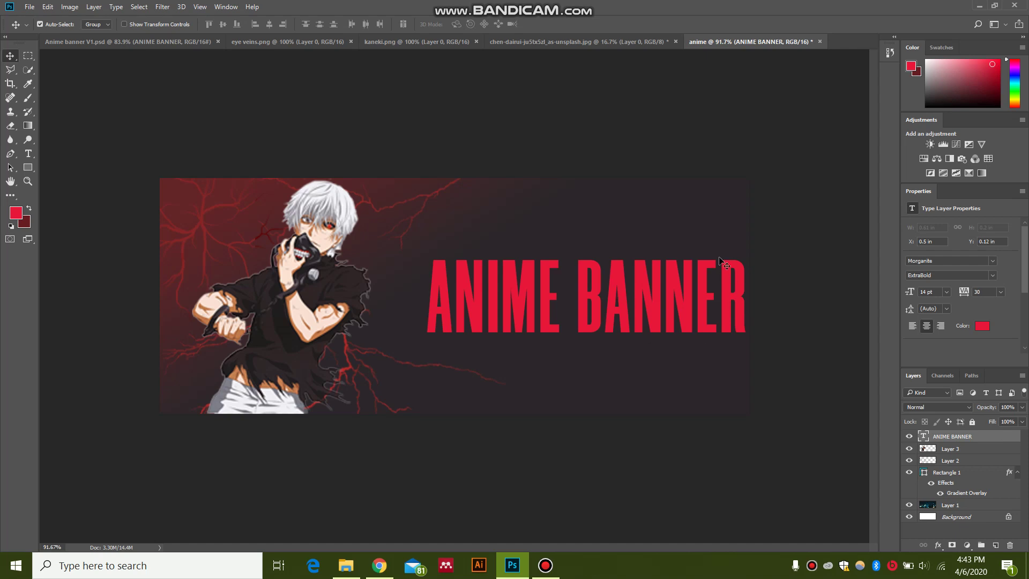
# Apply an Inner Bevel & Emboss with Contour to the ANIME BANNER text
pyautogui.doubleClick(1006, 438)
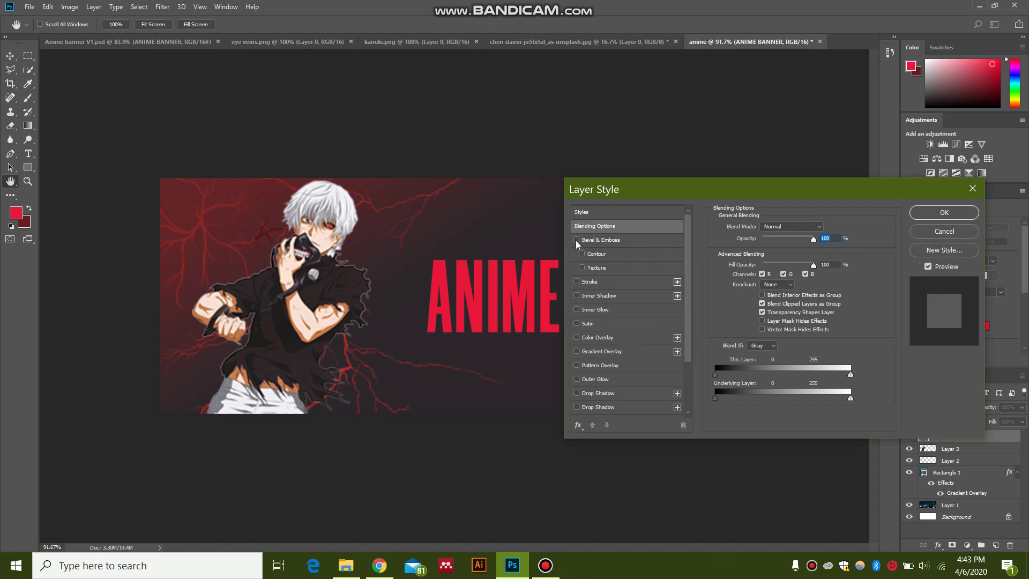
pyautogui.click(576, 240)
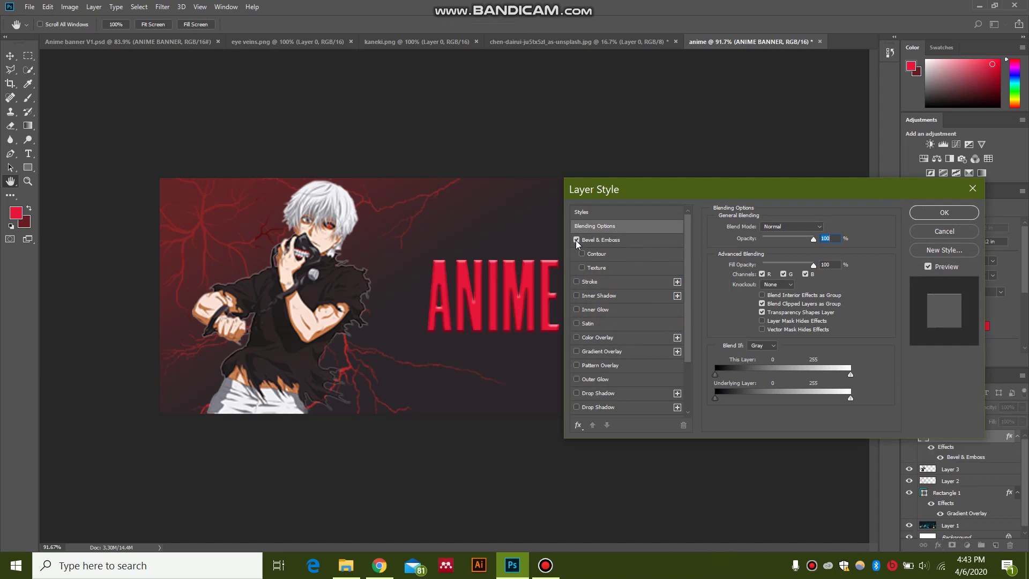
pyautogui.click(609, 242)
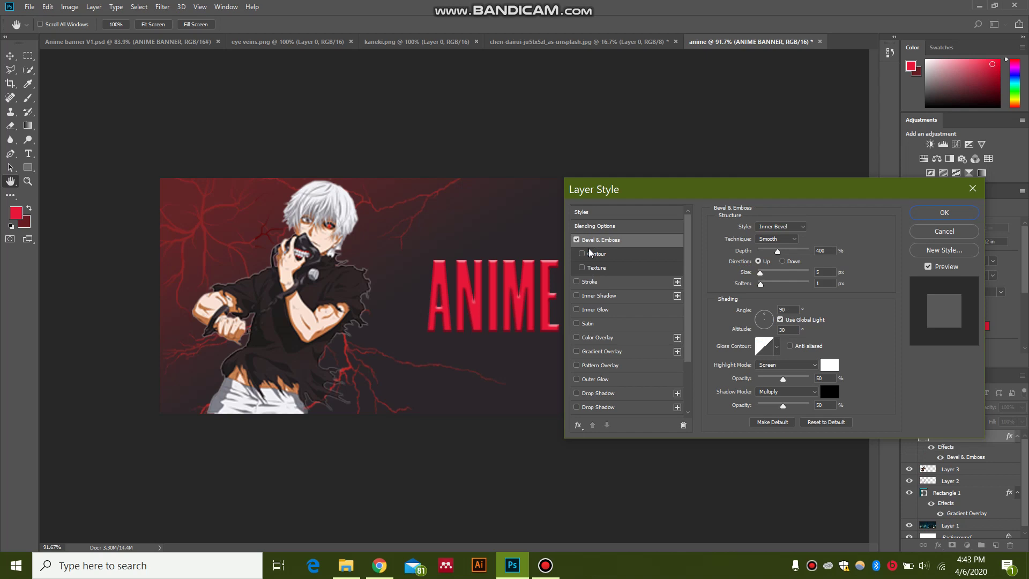
pyautogui.click(798, 227)
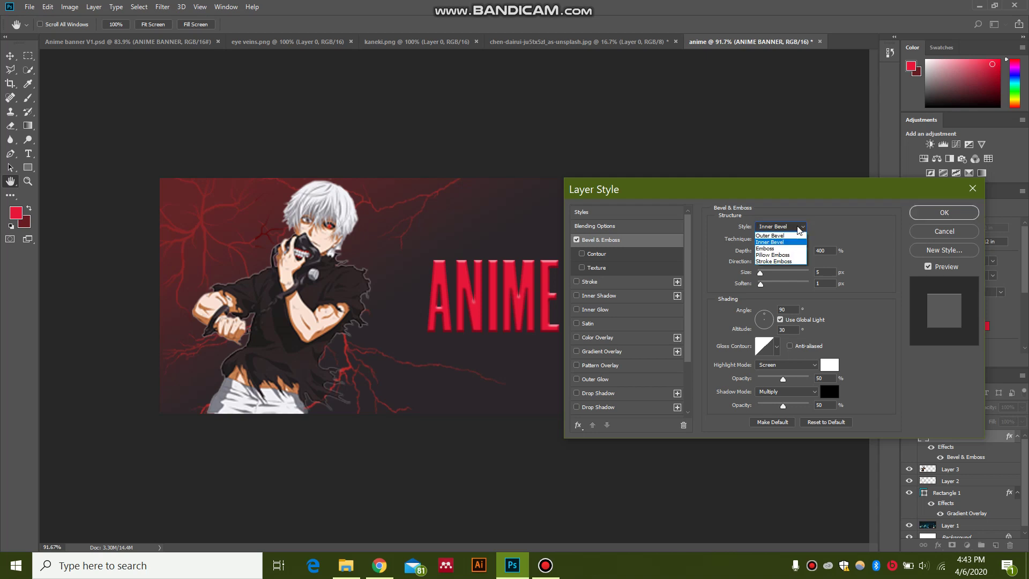
pyautogui.click(792, 241)
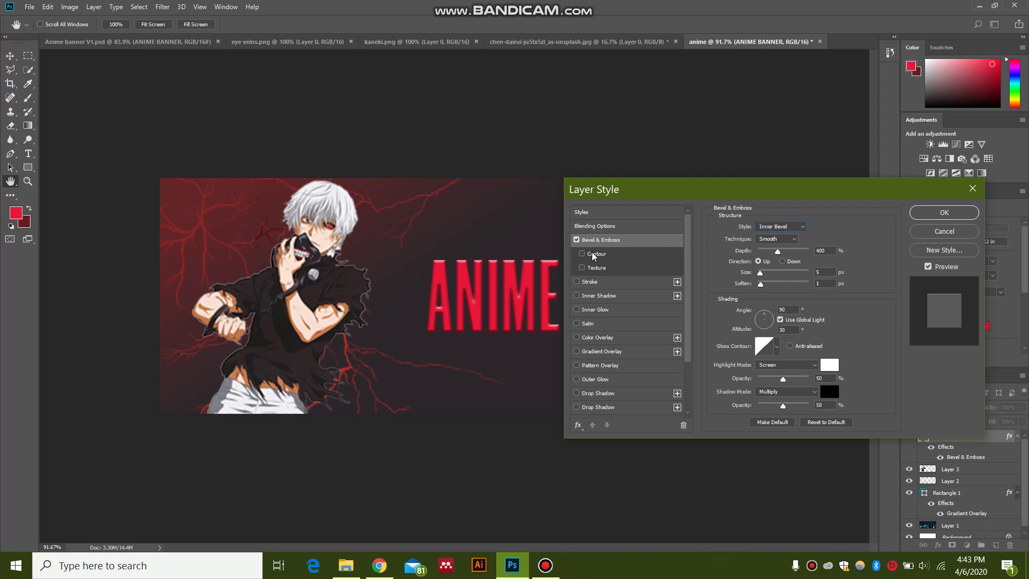
pyautogui.click(583, 254)
pyautogui.click(603, 254)
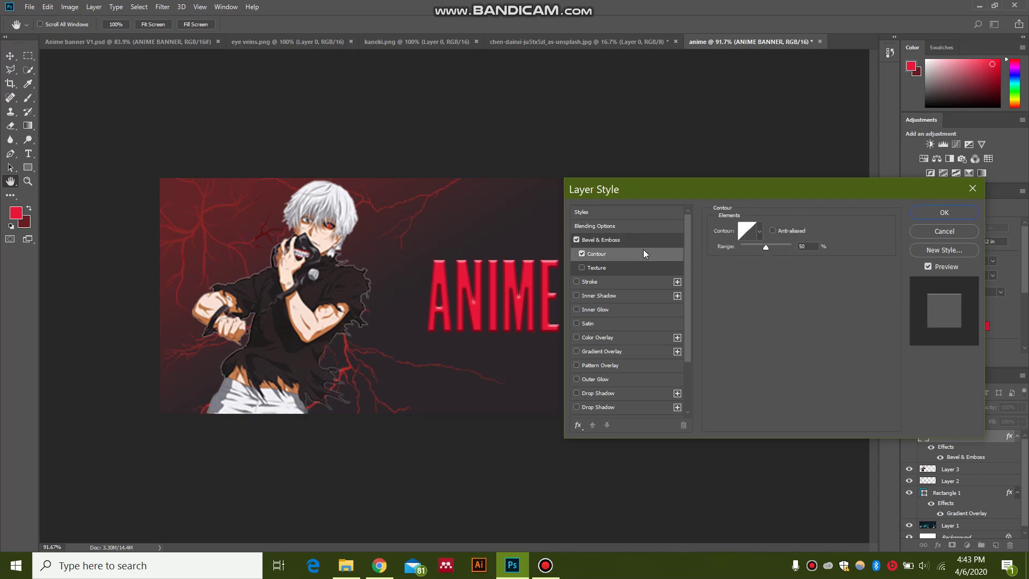
pyautogui.click(615, 239)
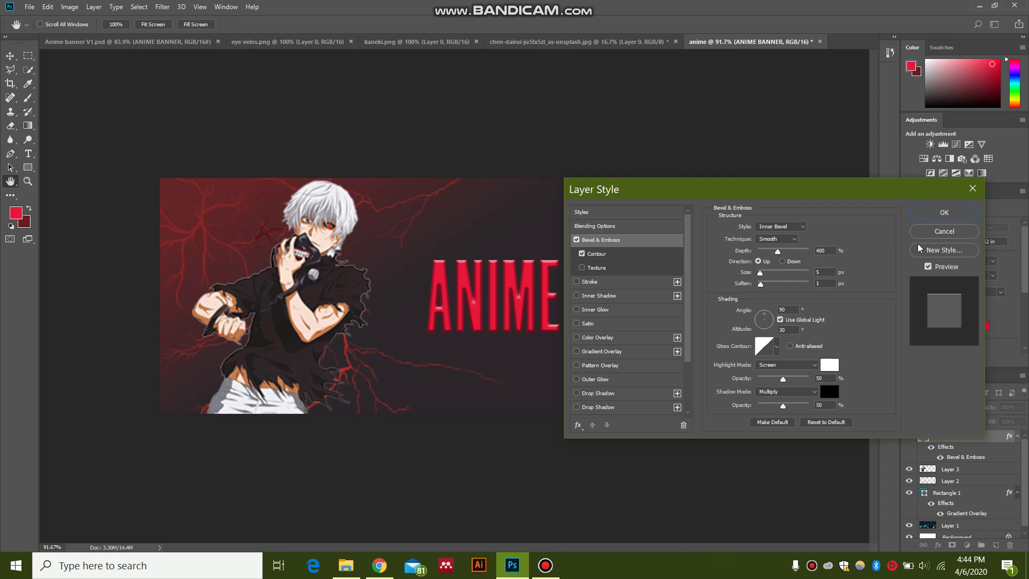
pyautogui.click(938, 213)
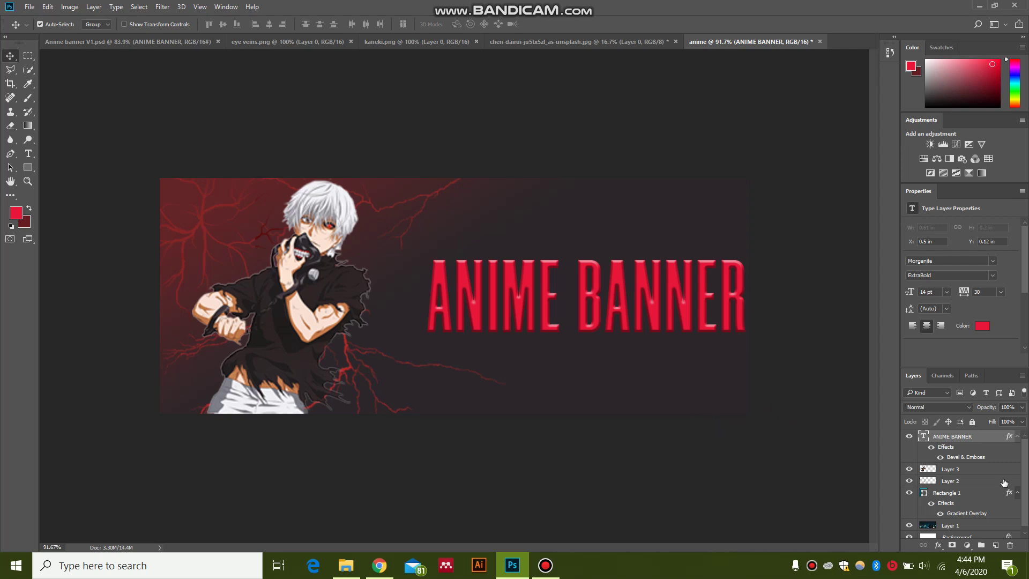
# Lower the Rectangle 1 gradient layer's opacity to 60% so the city skyline shows through
pyautogui.scroll(-1, 960, 482)
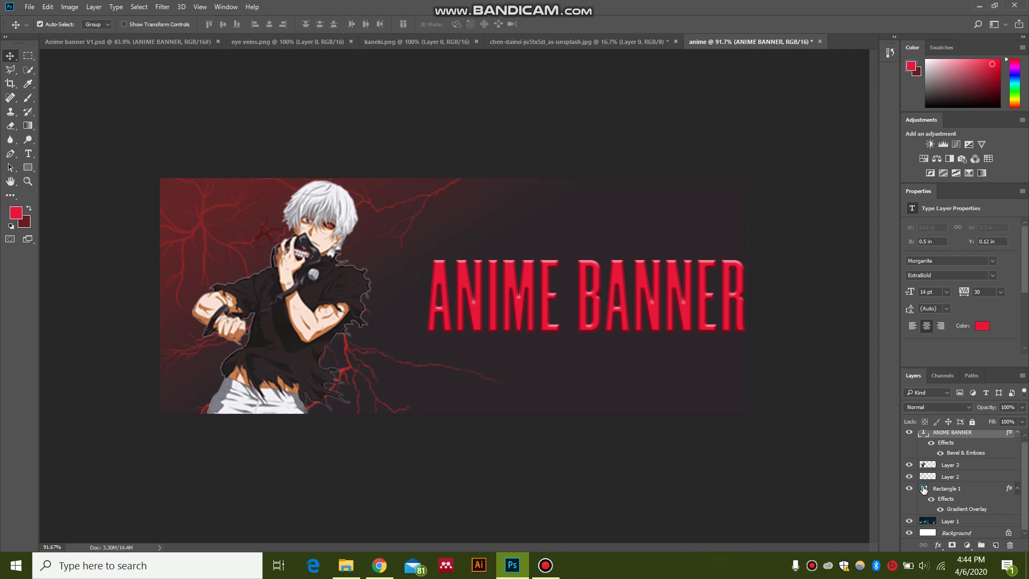
pyautogui.click(924, 490)
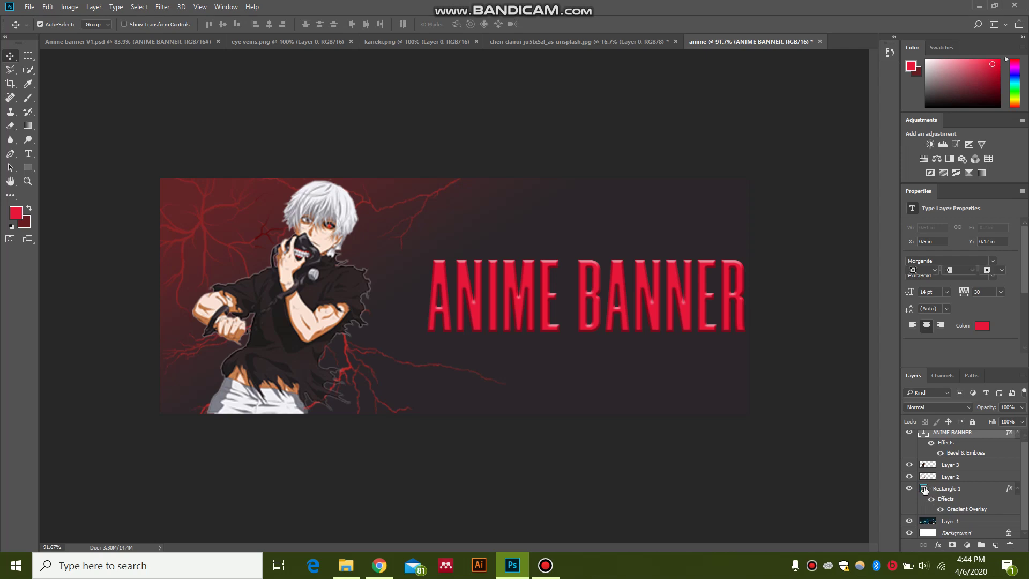
pyautogui.click(909, 489)
pyautogui.click(909, 488)
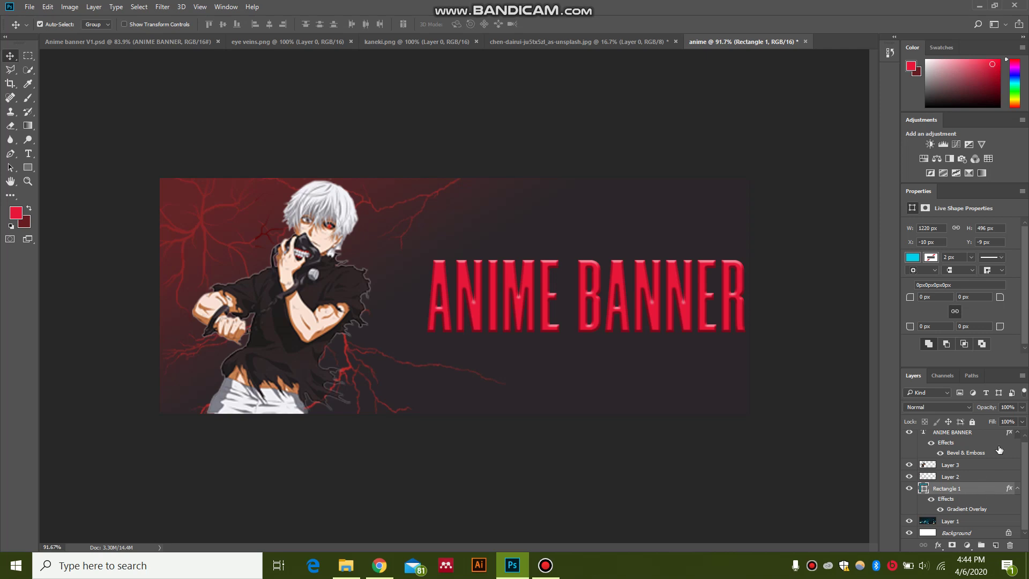
pyautogui.click(1021, 408)
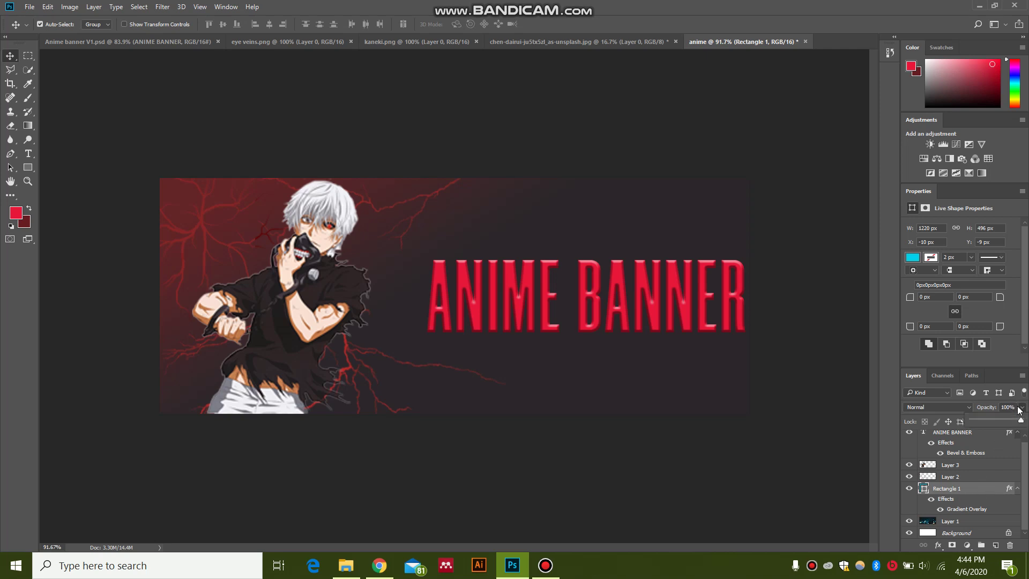
pyautogui.moveTo(1022, 422); pyautogui.dragTo(1001, 424)
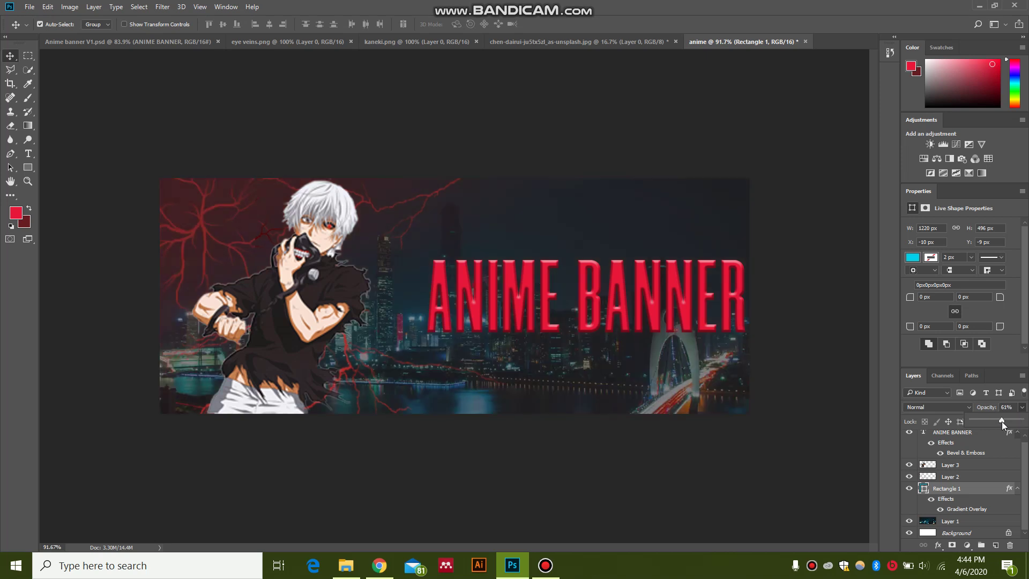
pyautogui.click(1014, 407)
pyautogui.write('60')
pyautogui.click(909, 522)
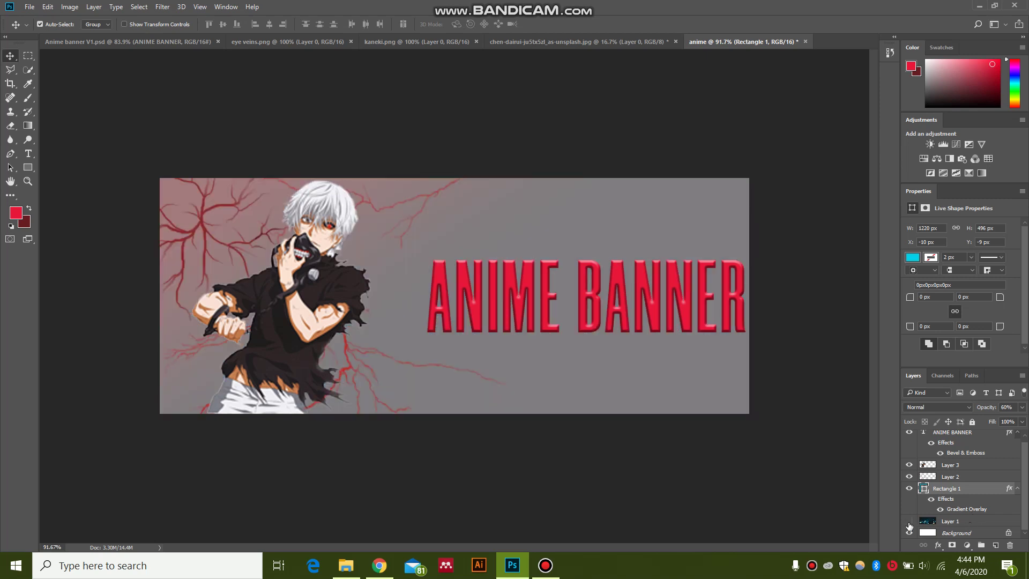
pyautogui.click(909, 522)
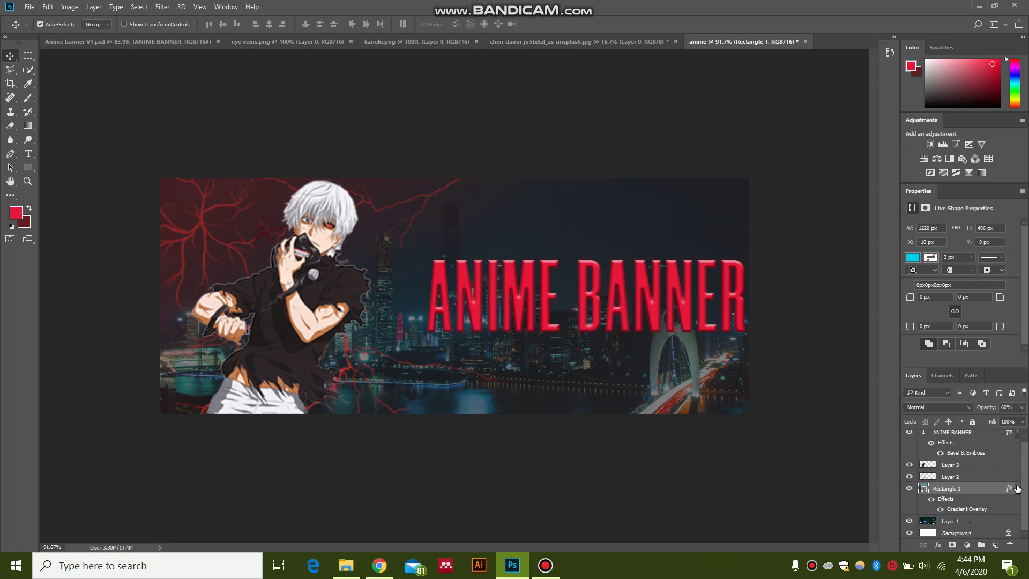